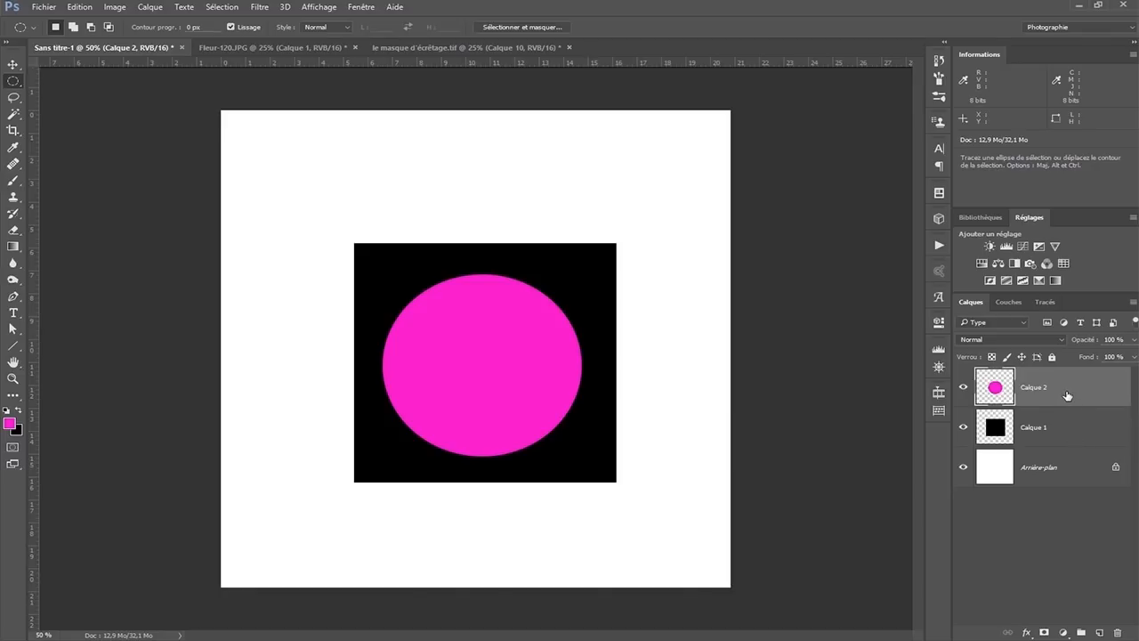
- Move the pink circle on Calque 2 slightly up inside the black square with the Move tool
{"action": "left_click", "coordinate": [13, 65]}
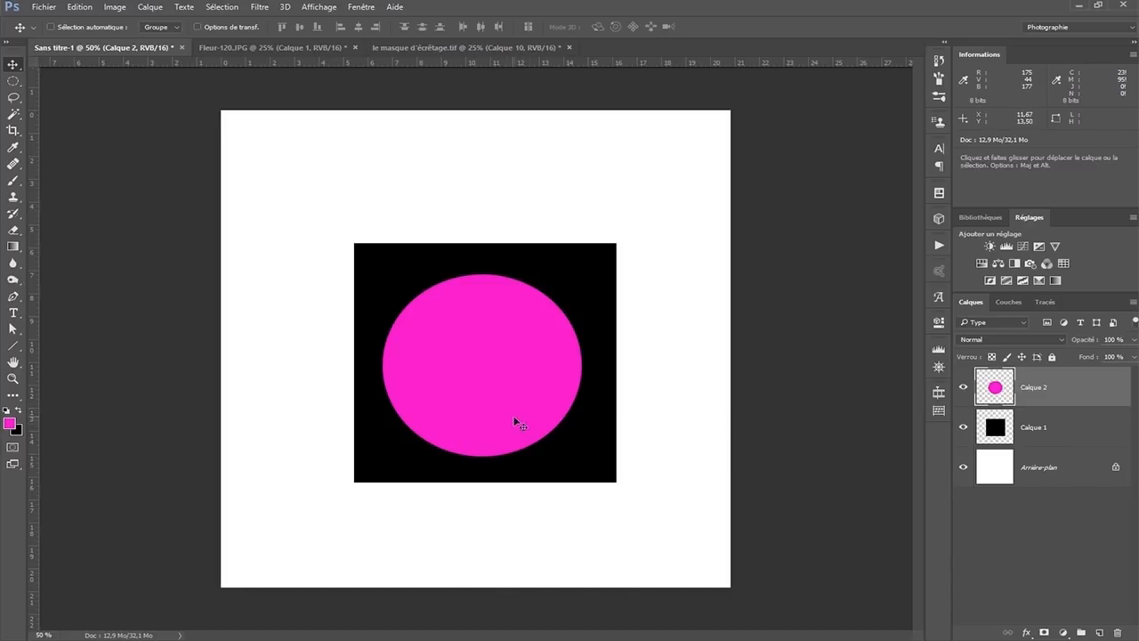
{"action": "mouse_move", "coordinate": [481, 356]}
{"action": "left_mouse_down"}
{"action": "mouse_move", "coordinate": [458, 442]}
{"action": "mouse_move", "coordinate": [305, 491]}
{"action": "mouse_move", "coordinate": [511, 236]}
{"action": "mouse_move", "coordinate": [481, 313]}
{"action": "mouse_move", "coordinate": [447, 358]}
{"action": "mouse_move", "coordinate": [325, 285]}
{"action": "mouse_move", "coordinate": [539, 306]}
{"action": "mouse_move", "coordinate": [462, 347]}
{"action": "mouse_move", "coordinate": [572, 288]}
{"action": "mouse_move", "coordinate": [461, 249]}
{"action": "mouse_move", "coordinate": [344, 265]}
{"action": "mouse_move", "coordinate": [499, 439]}
{"action": "mouse_move", "coordinate": [605, 368]}
{"action": "mouse_move", "coordinate": [597, 294]}
{"action": "mouse_move", "coordinate": [363, 235]}
{"action": "mouse_move", "coordinate": [392, 466]}
{"action": "mouse_move", "coordinate": [555, 217]}
{"action": "mouse_move", "coordinate": [461, 263]}
{"action": "mouse_move", "coordinate": [395, 240]}
{"action": "mouse_move", "coordinate": [564, 275]}
{"action": "mouse_move", "coordinate": [490, 320]}
{"action": "mouse_move", "coordinate": [487, 337]}
{"action": "left_mouse_up"}
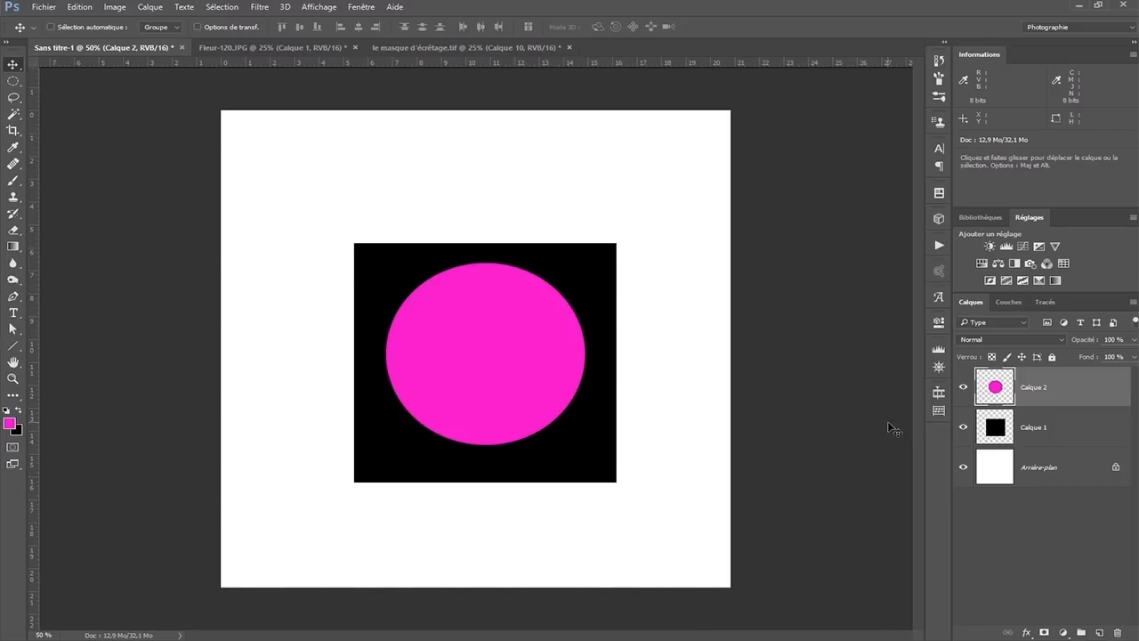
- Clip Calque 2 to Calque 1 and release the clipping mask, going through this create-and-release cycle twice
{"action": "key", "text": "alt"}
{"action": "key", "text": "ctrl+alt+g"}
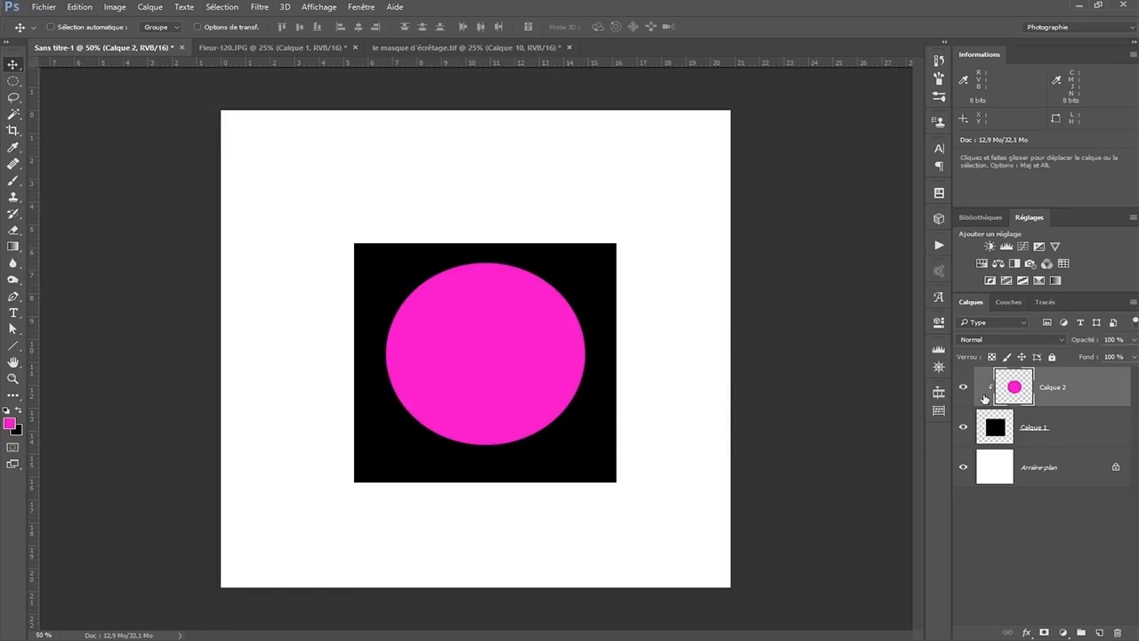
{"action": "key", "text": "ctrl+alt"}
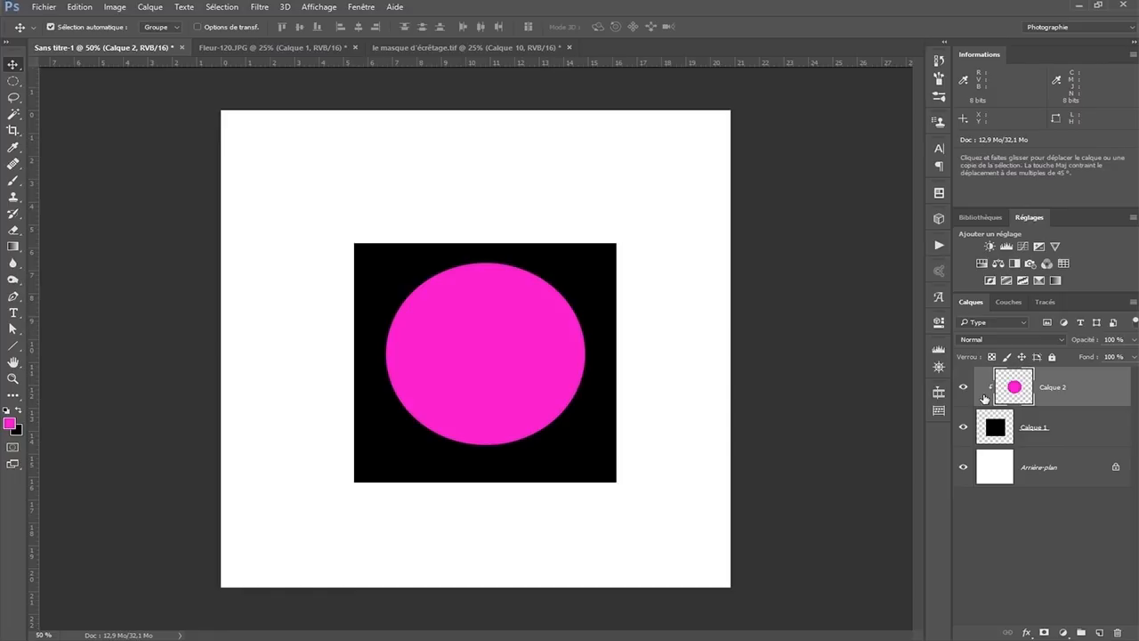
{"action": "left_click", "coordinate": [985, 397], "text": "ctrl+alt"}
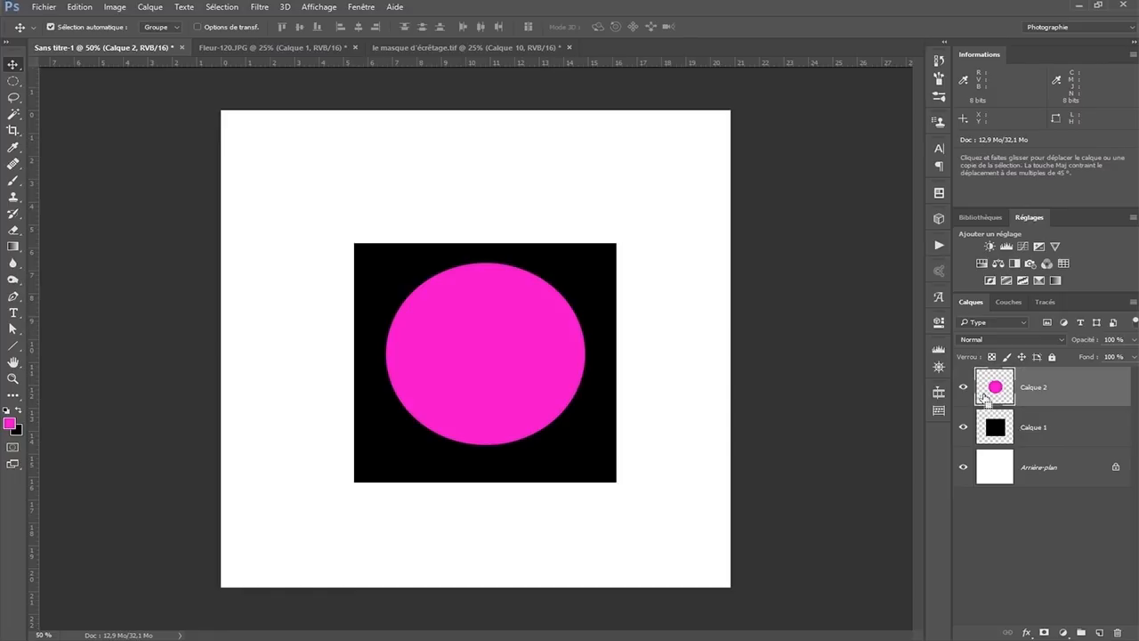
{"action": "right_click", "coordinate": [1088, 392]}
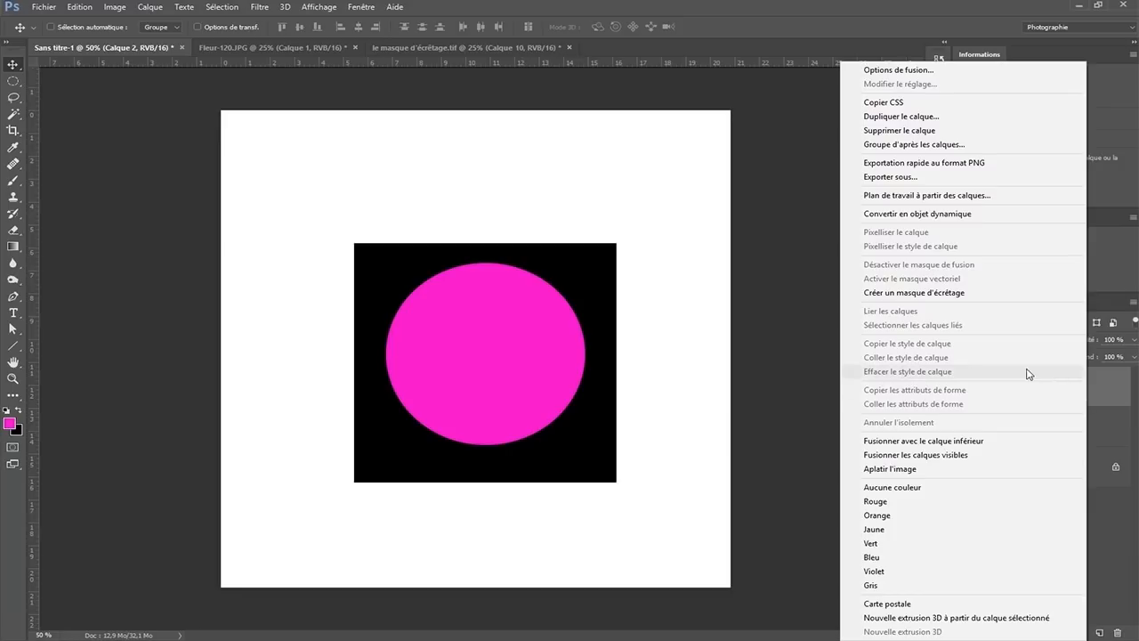
{"action": "left_click", "coordinate": [921, 293]}
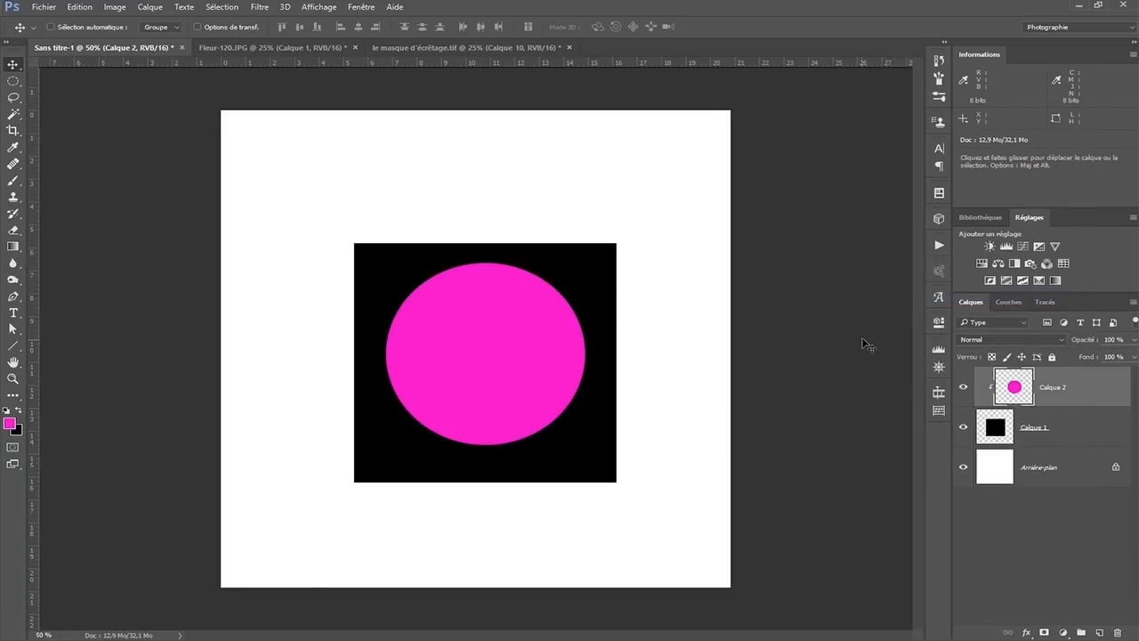
{"action": "right_click", "coordinate": [1110, 392]}
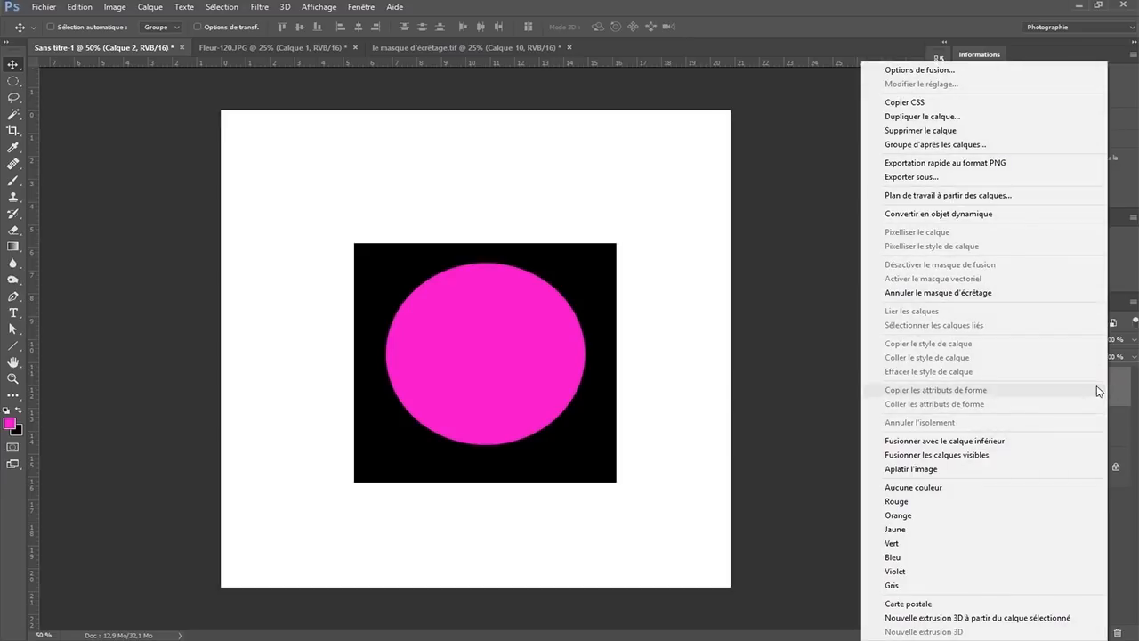
{"action": "left_click", "coordinate": [972, 297]}
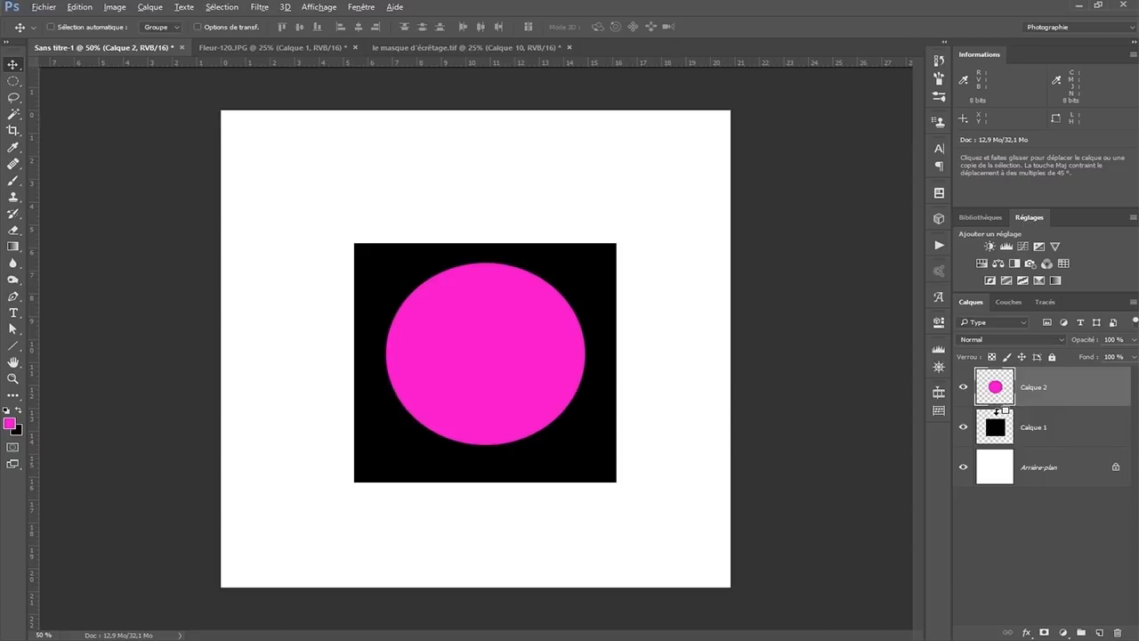
- Clip Calque 2 to Calque 1 and move the pink circle slightly down and left inside the black square
{"action": "left_click", "coordinate": [997, 408], "text": "alt"}
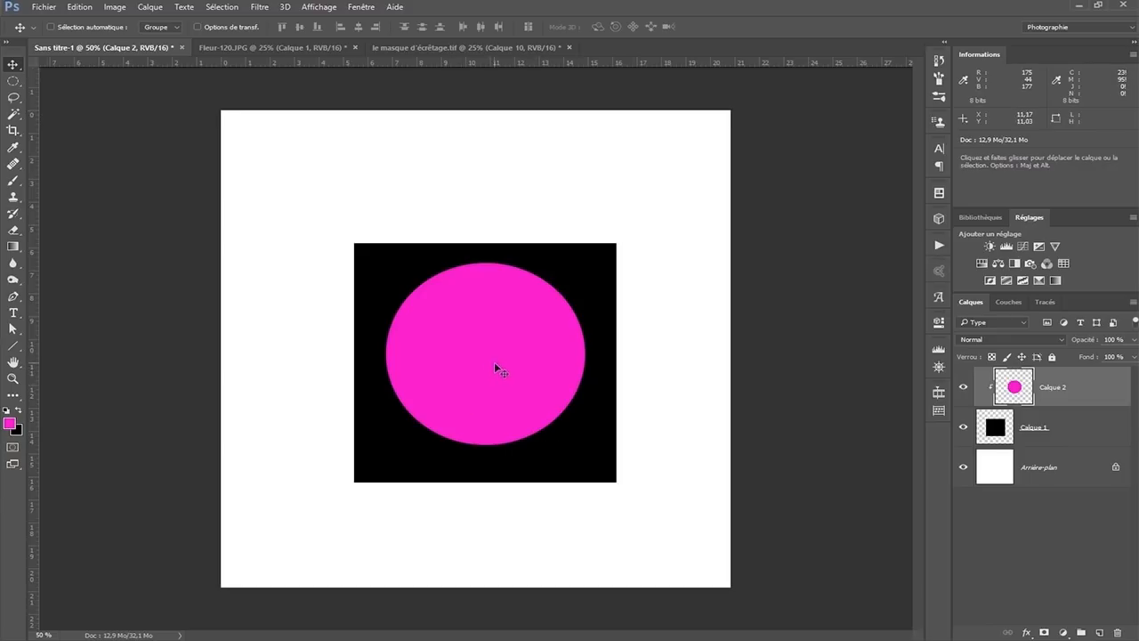
{"action": "mouse_move", "coordinate": [482, 366]}
{"action": "left_mouse_down"}
{"action": "mouse_move", "coordinate": [436, 394]}
{"action": "mouse_move", "coordinate": [310, 365]}
{"action": "mouse_move", "coordinate": [405, 343]}
{"action": "mouse_move", "coordinate": [386, 203]}
{"action": "mouse_move", "coordinate": [313, 226]}
{"action": "mouse_move", "coordinate": [330, 437]}
{"action": "mouse_move", "coordinate": [692, 388]}
{"action": "mouse_move", "coordinate": [592, 298]}
{"action": "mouse_move", "coordinate": [577, 219]}
{"action": "mouse_move", "coordinate": [348, 237]}
{"action": "mouse_move", "coordinate": [324, 410]}
{"action": "mouse_move", "coordinate": [553, 409]}
{"action": "mouse_move", "coordinate": [436, 406]}
{"action": "mouse_move", "coordinate": [306, 378]}
{"action": "mouse_move", "coordinate": [301, 299]}
{"action": "mouse_move", "coordinate": [463, 294]}
{"action": "mouse_move", "coordinate": [404, 313]}
{"action": "mouse_move", "coordinate": [275, 300]}
{"action": "mouse_move", "coordinate": [522, 339]}
{"action": "mouse_move", "coordinate": [617, 376]}
{"action": "mouse_move", "coordinate": [631, 236]}
{"action": "mouse_move", "coordinate": [519, 365]}
{"action": "mouse_move", "coordinate": [531, 362]}
{"action": "mouse_move", "coordinate": [473, 374]}
{"action": "left_mouse_up"}
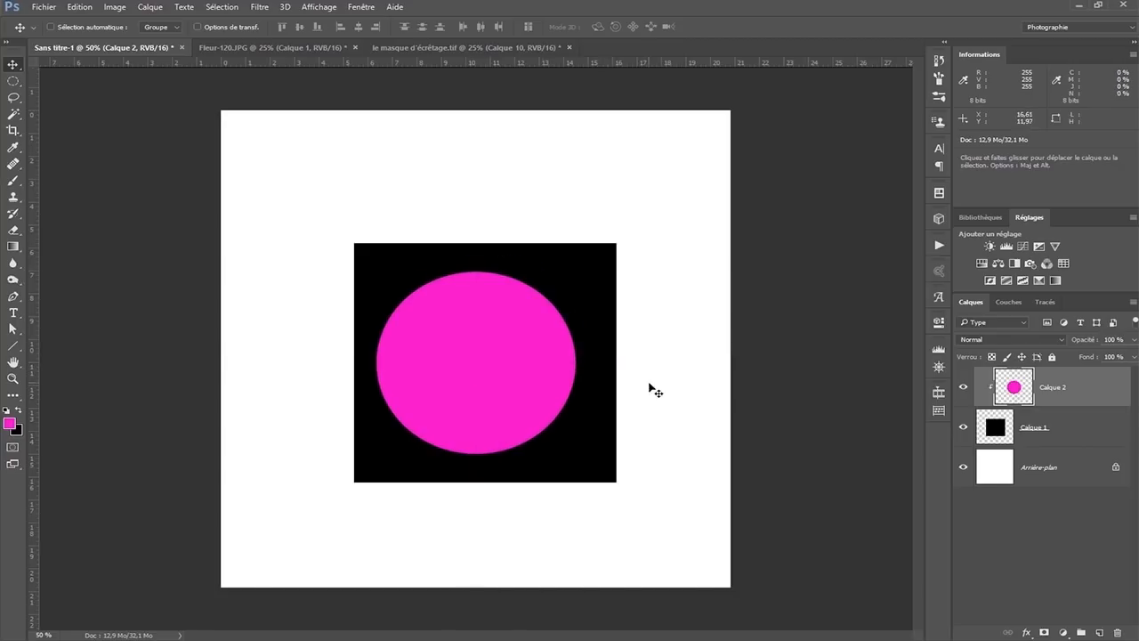
- In Fleur-120.JPG, add a Teinte/Saturation adjustment clipped to Calque 1, with Teinte set to +36
{"action": "left_click", "coordinate": [224, 46]}
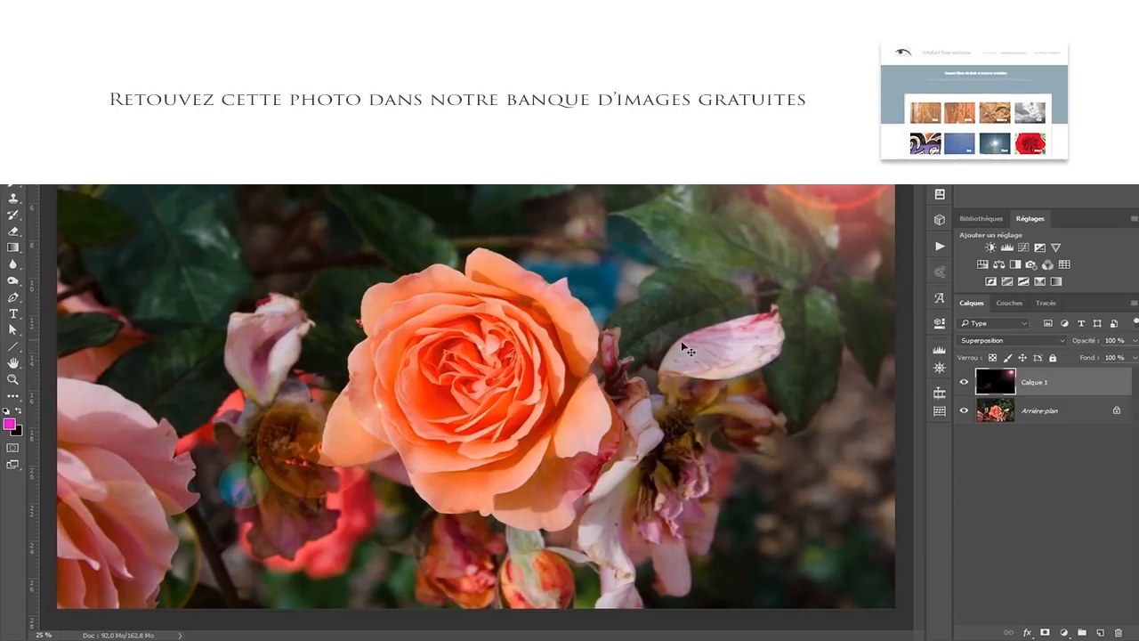
{"action": "left_click", "coordinate": [982, 266]}
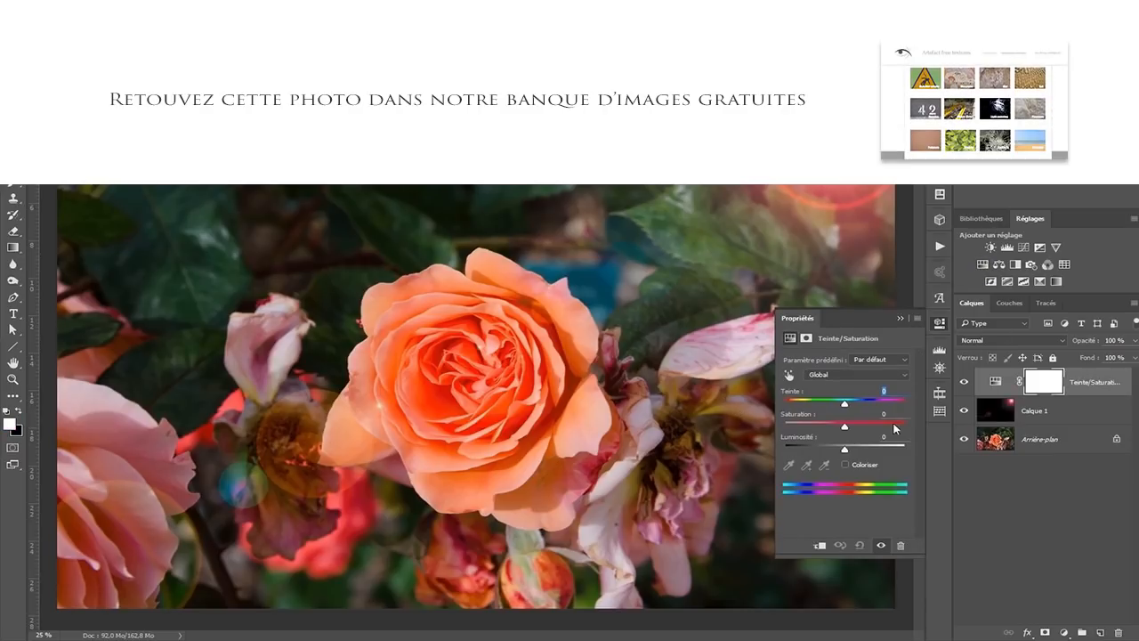
{"action": "left_click", "coordinate": [986, 397], "text": "alt"}
{"action": "left_click_drag", "start_coordinate": [844, 403], "coordinate": [869, 403]}
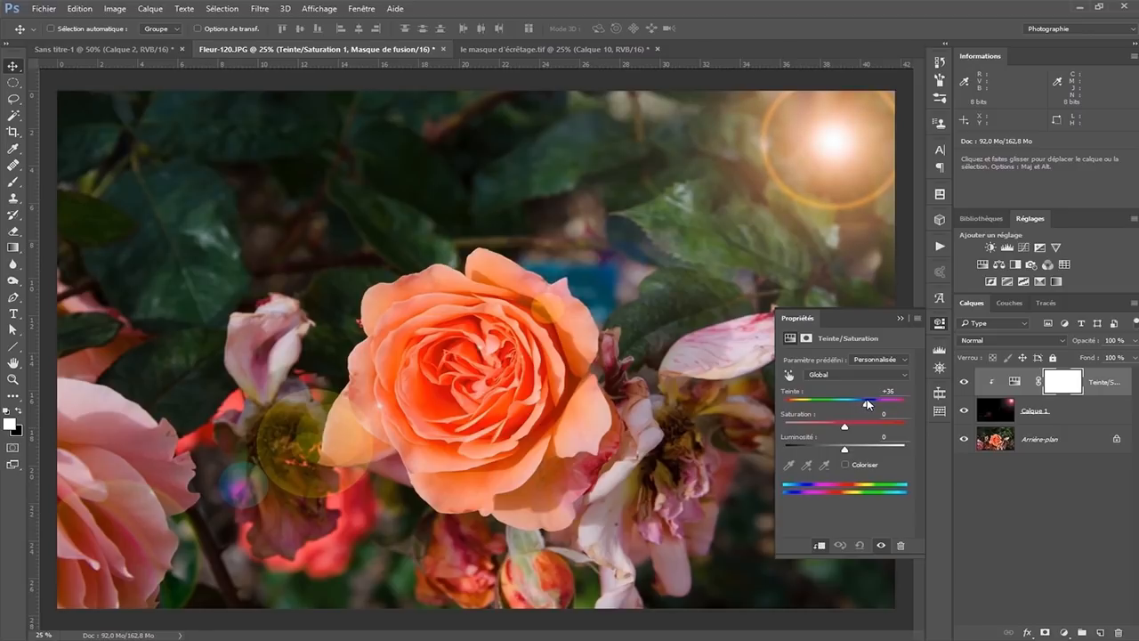
{"action": "left_click", "coordinate": [897, 316]}
- Add a Courbes adjustment, clip it to Calque 1 and darken it by lowering the curve's midpoint from input 133 to output 97
{"action": "left_click", "coordinate": [991, 281]}
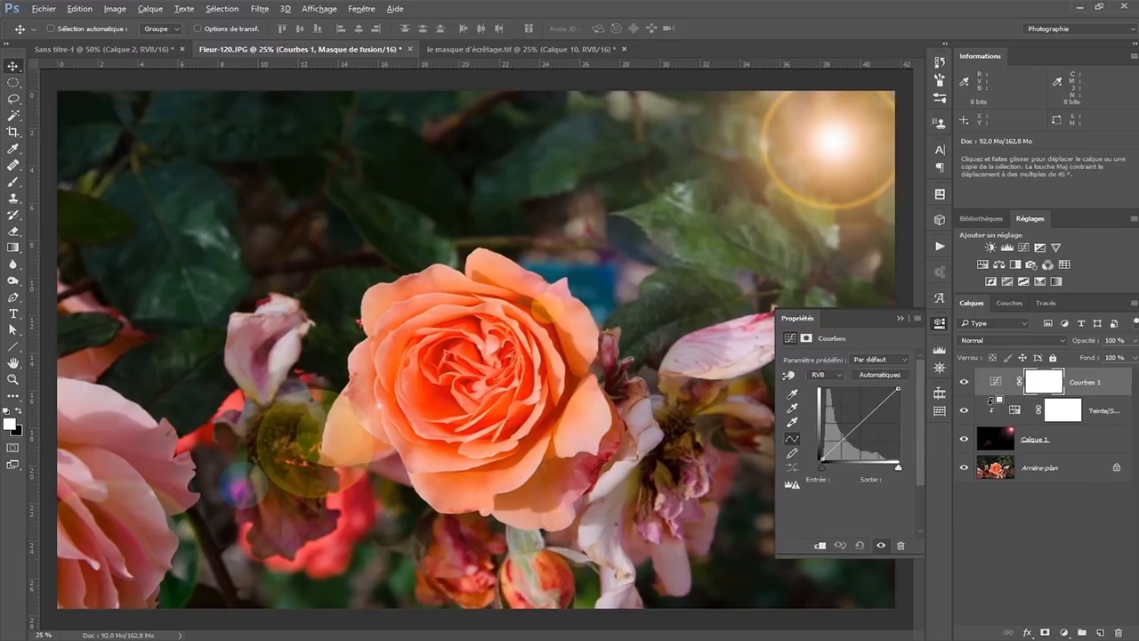
{"action": "left_click", "coordinate": [990, 397], "text": "alt"}
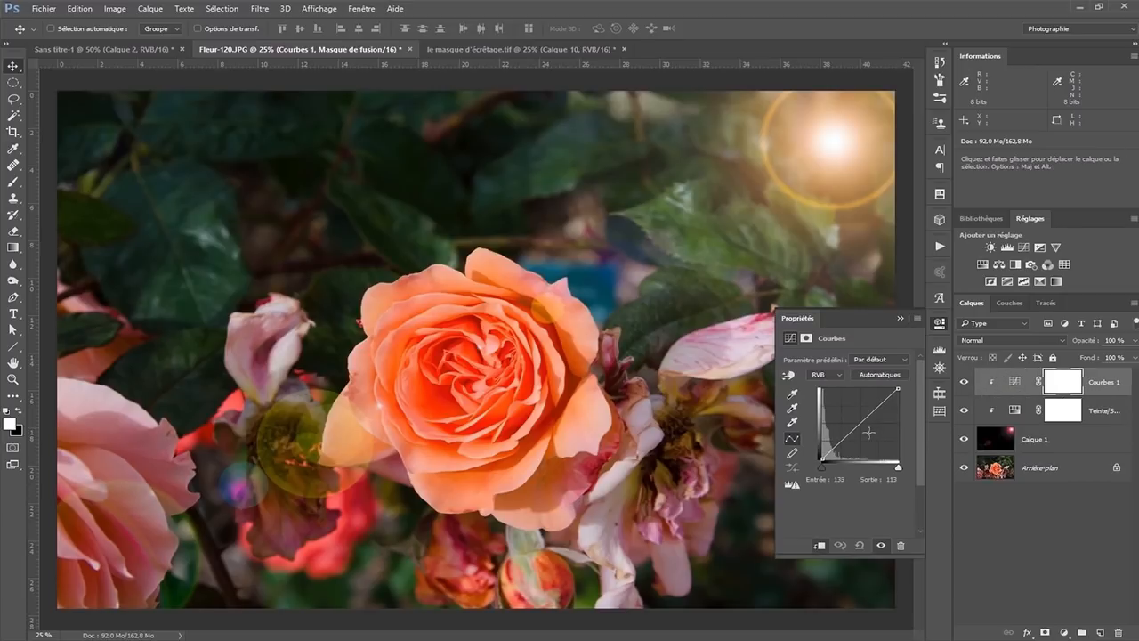
{"action": "left_click_drag", "start_coordinate": [865, 431], "coordinate": [868, 439]}
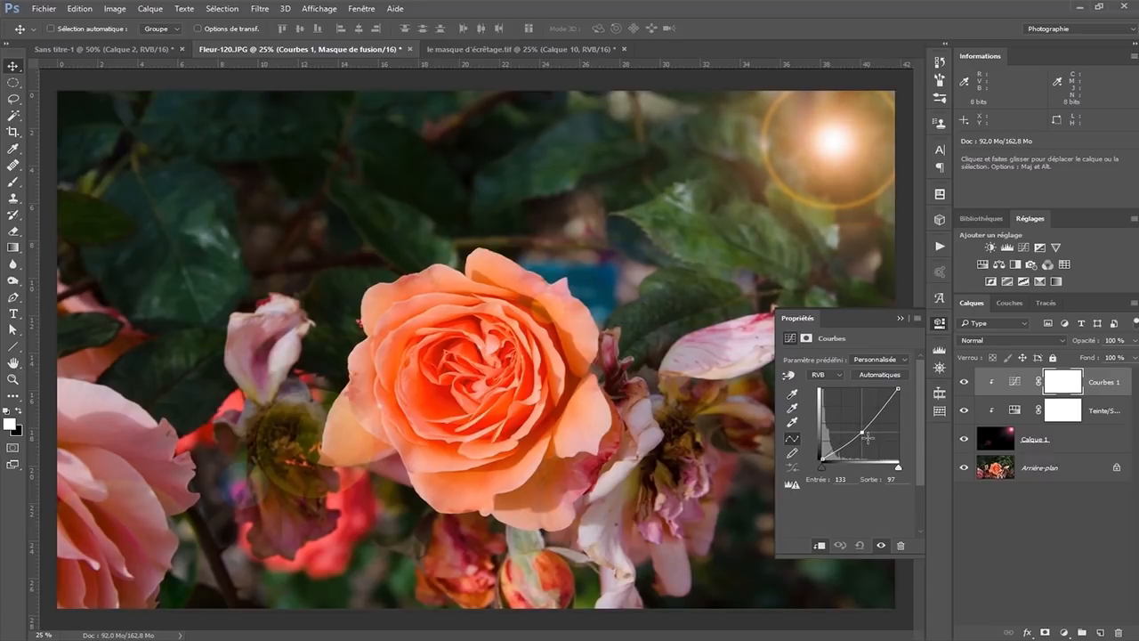
{"action": "left_click", "coordinate": [897, 318]}
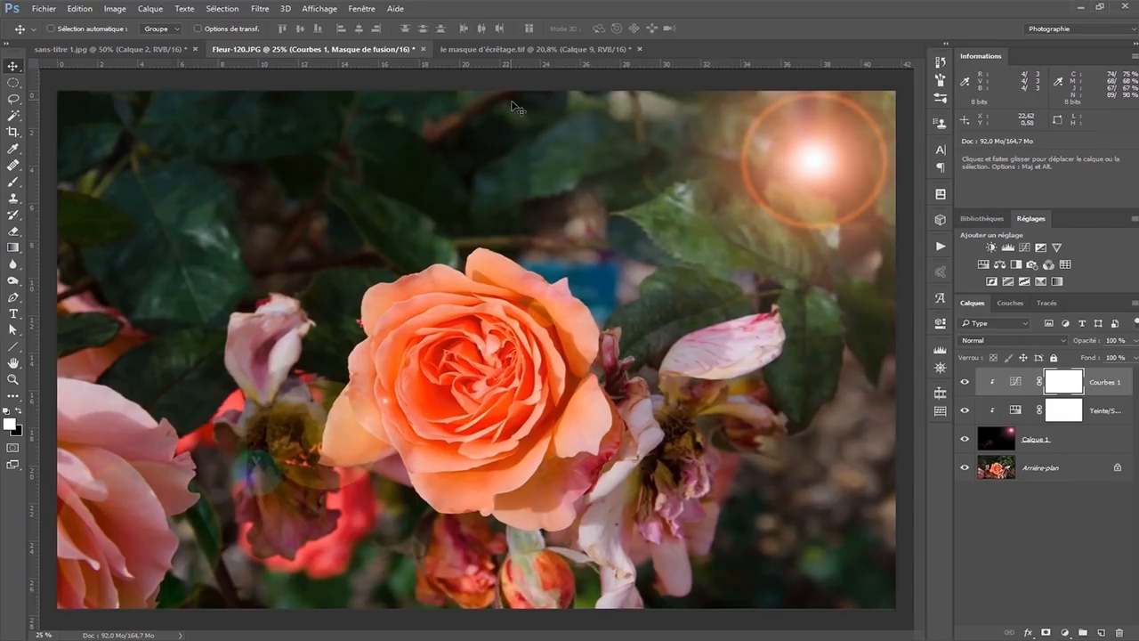
- In le masque d'écrêtage.tif, hide Calque 10 and select the whole sky of Calque 9 with the Magic Wand
{"action": "left_click", "coordinate": [504, 50]}
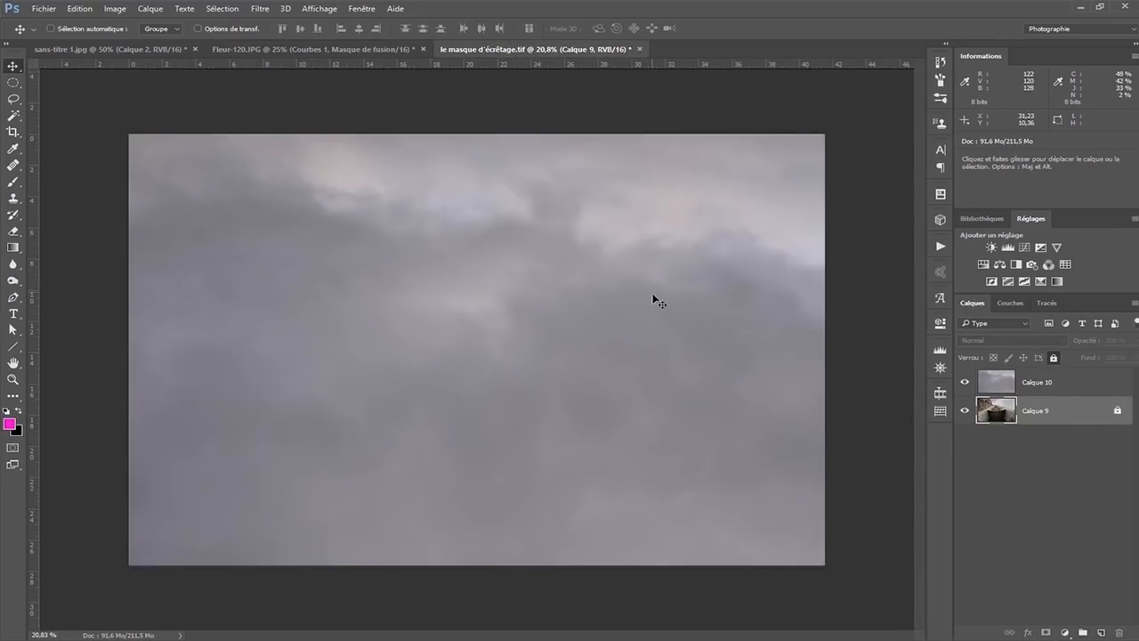
{"action": "left_click", "coordinate": [964, 382]}
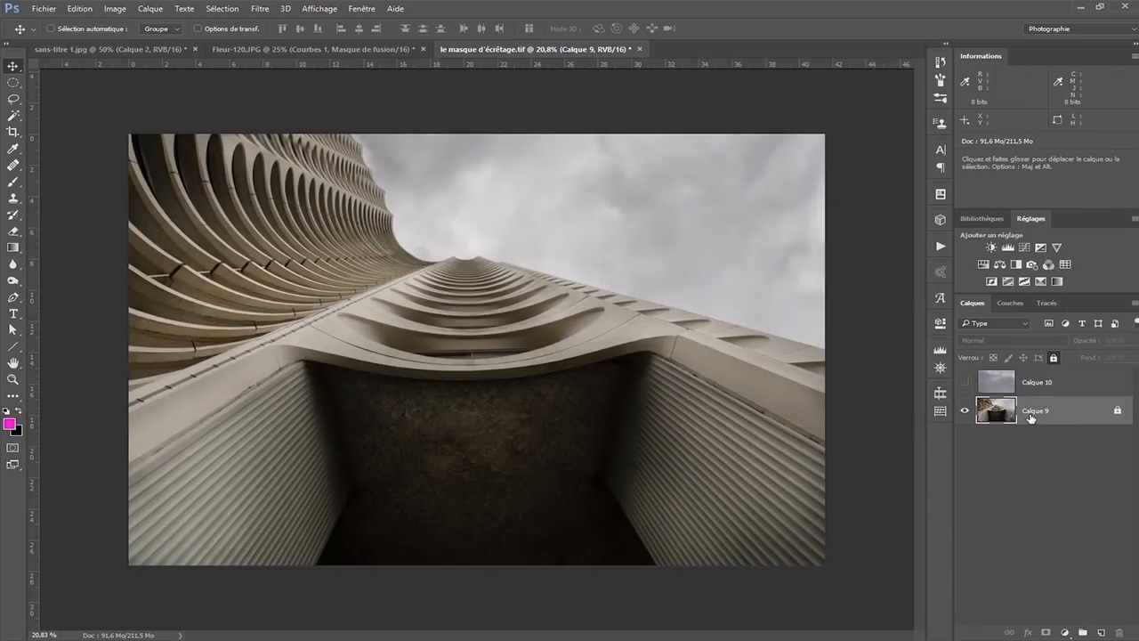
{"action": "left_click", "coordinate": [13, 115]}
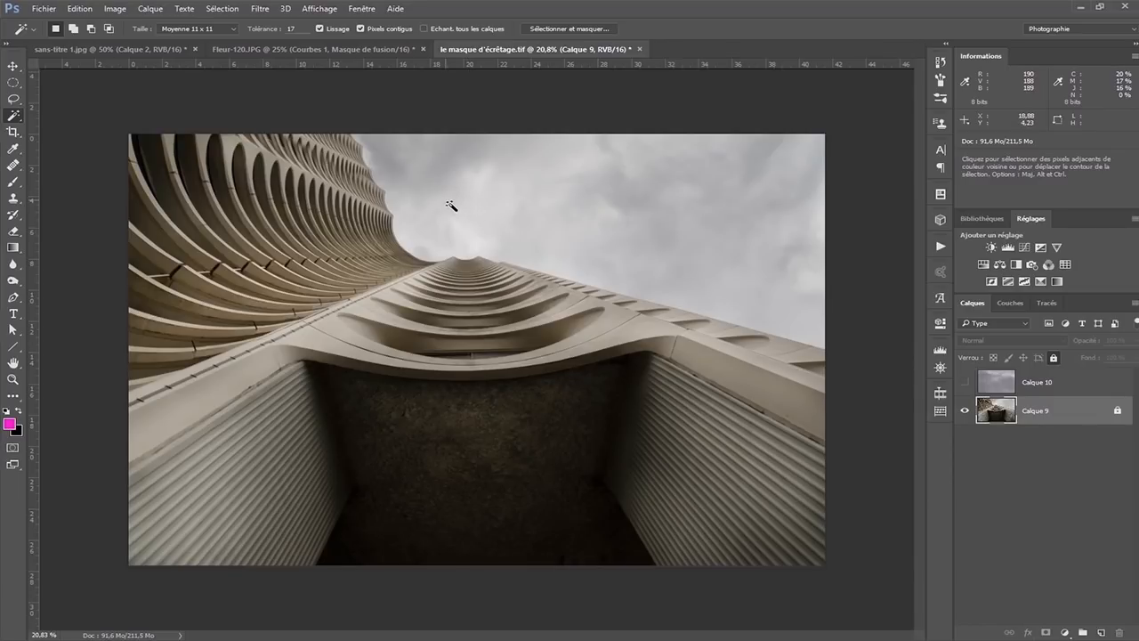
{"action": "left_click", "coordinate": [444, 204]}
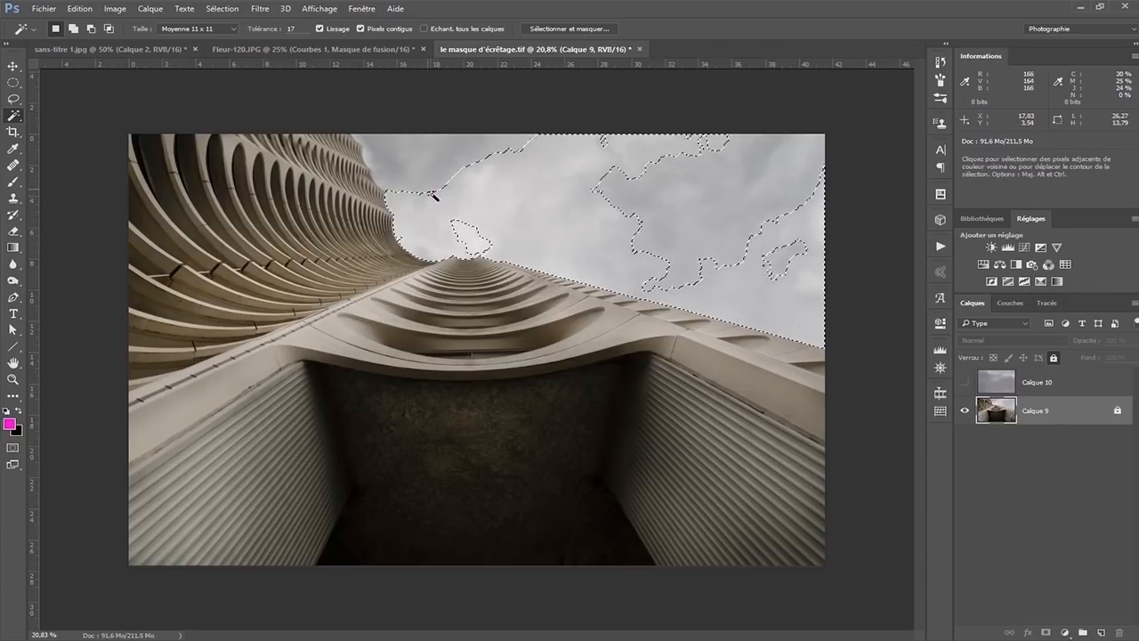
{"action": "key", "text": "shift"}
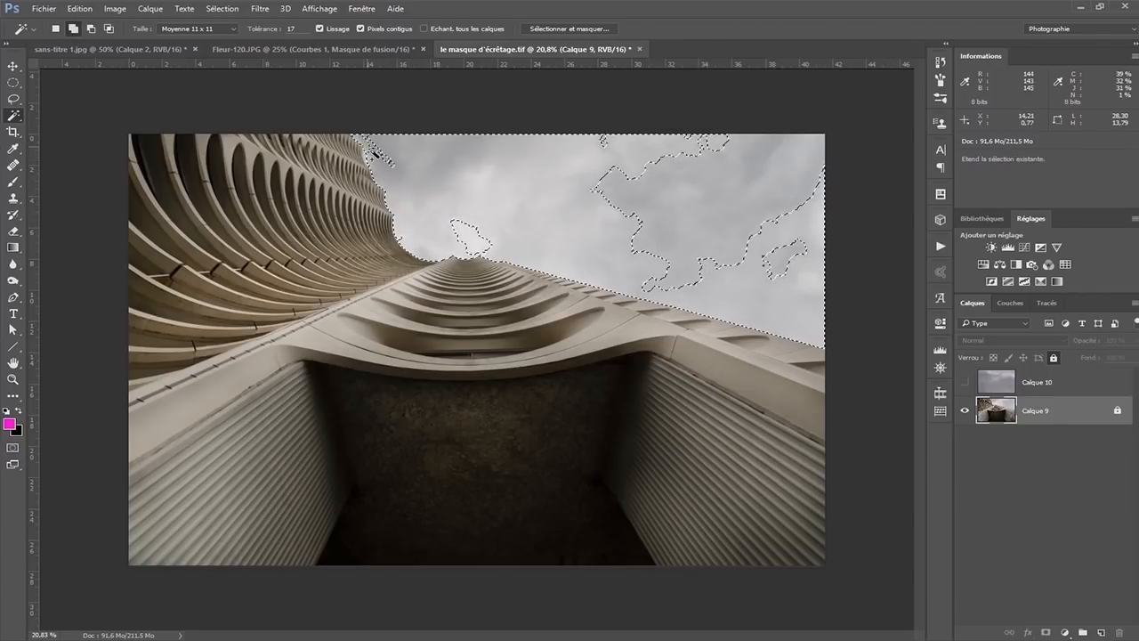
{"action": "left_click", "coordinate": [398, 167]}
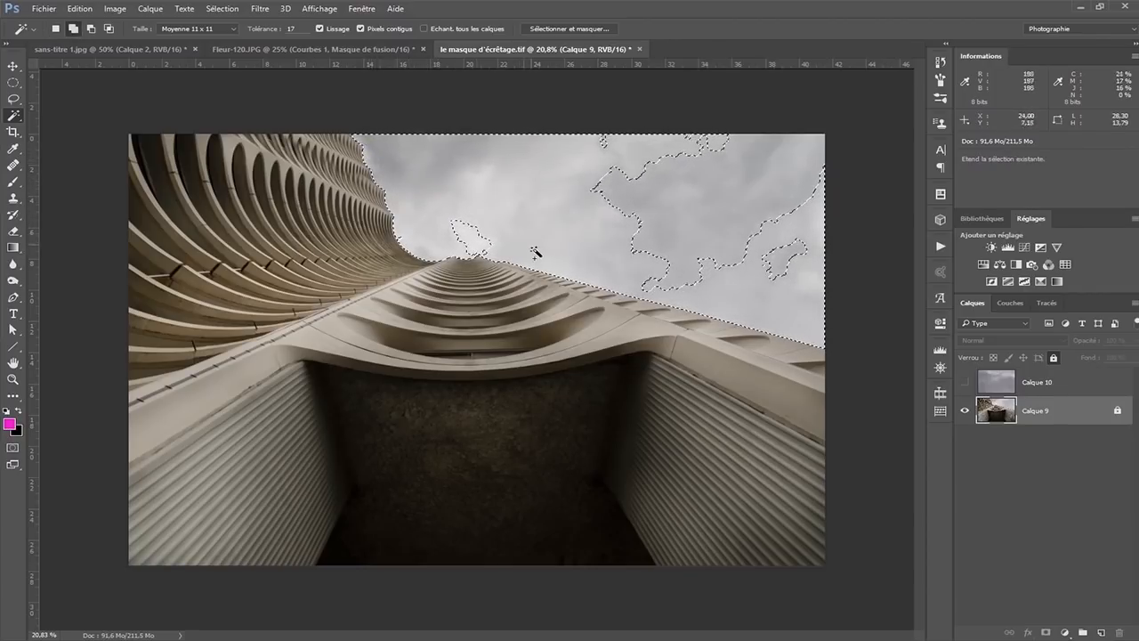
{"action": "left_click", "coordinate": [467, 236]}
{"action": "left_click", "coordinate": [703, 253], "text": "shift"}
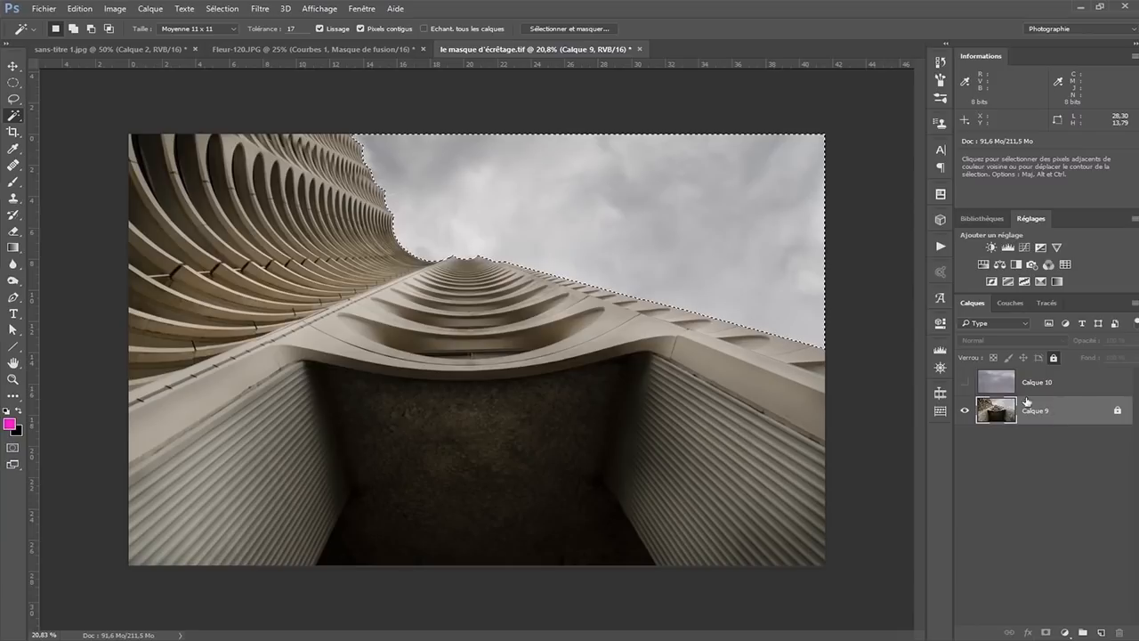
- Show the cloud layer Calque 10 and add a layer mask to it from the sky selection
{"action": "left_click", "coordinate": [1068, 390]}
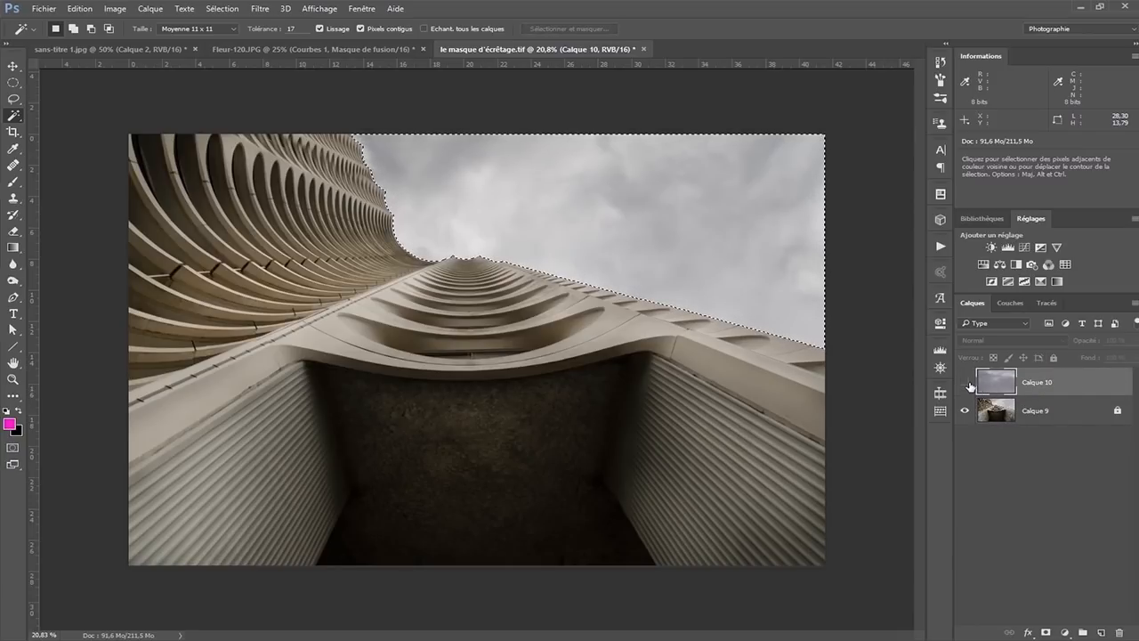
{"action": "left_click", "coordinate": [967, 383]}
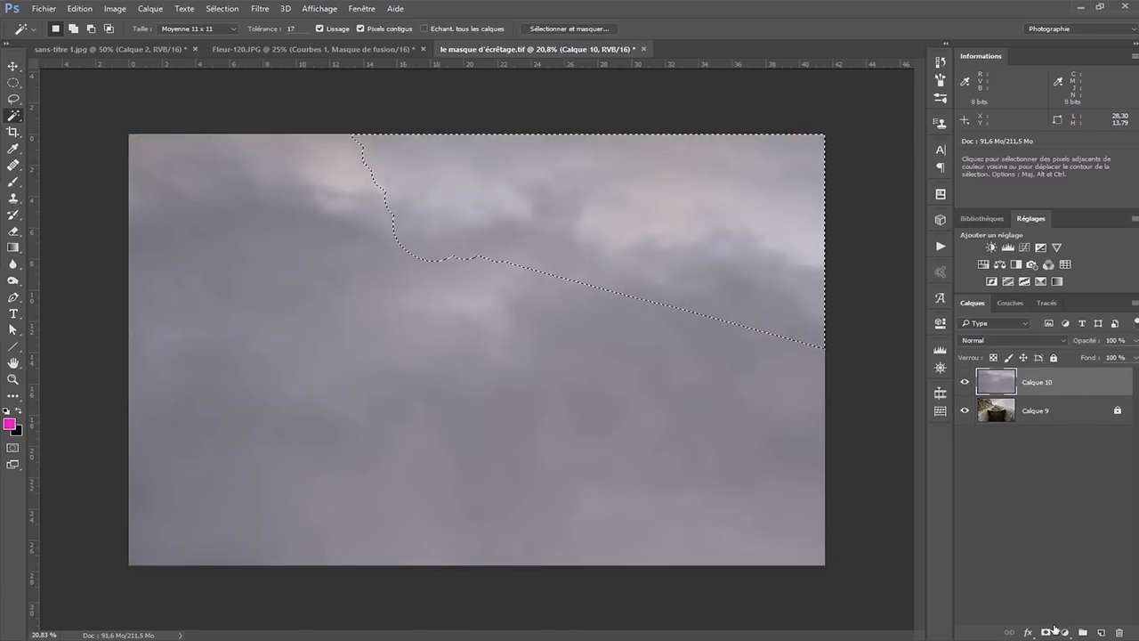
{"action": "left_click", "coordinate": [1048, 631]}
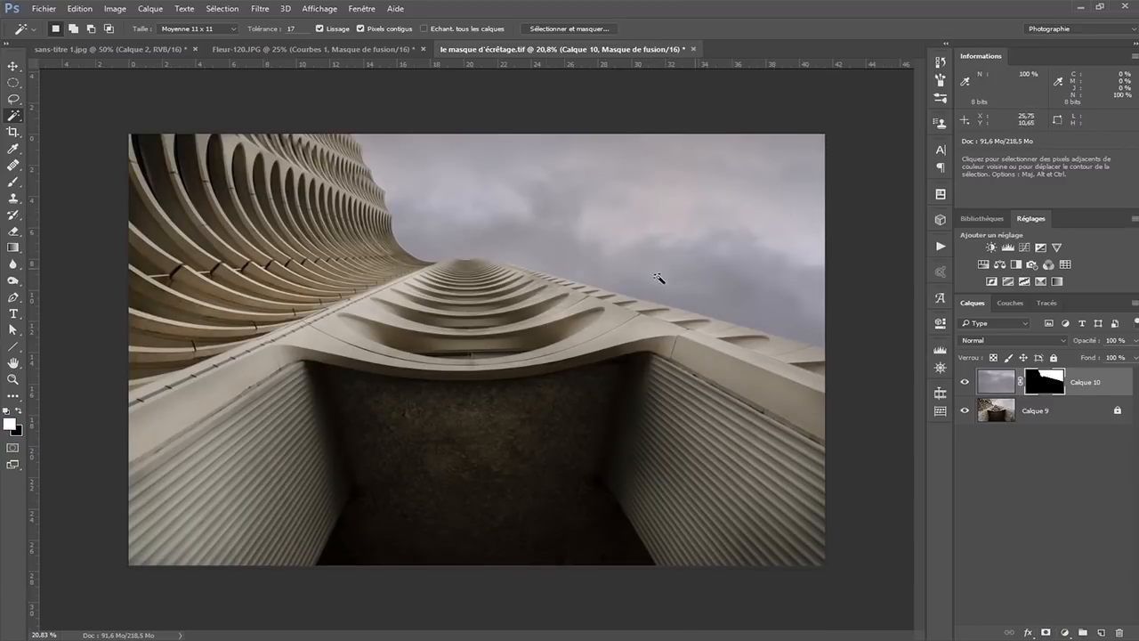
- Unlink Calque 10 from its mask and move only the cloud image to the right within the sky area
{"action": "left_click", "coordinate": [1023, 385]}
{"action": "left_click", "coordinate": [998, 383]}
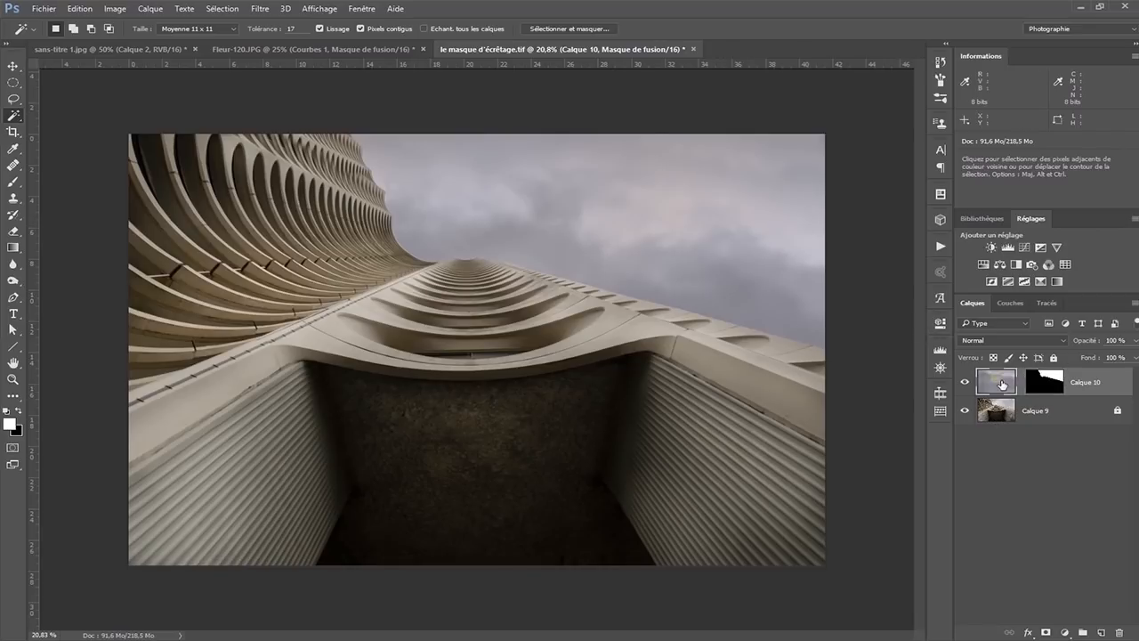
{"action": "left_click", "coordinate": [14, 66]}
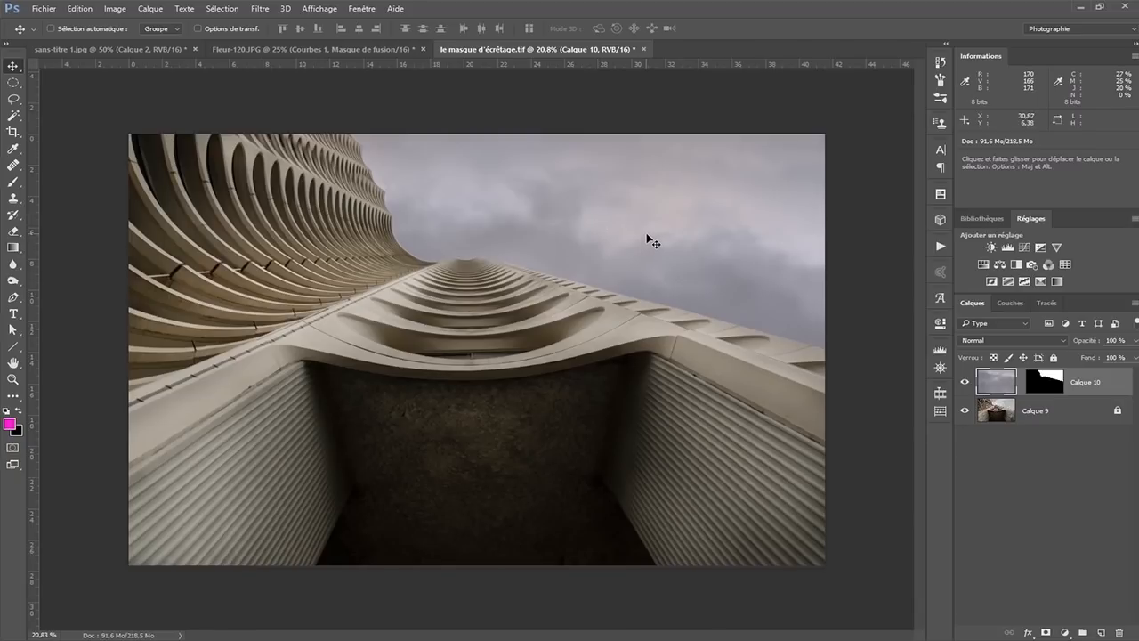
{"action": "left_click_drag", "start_coordinate": [674, 211], "coordinate": [761, 212]}
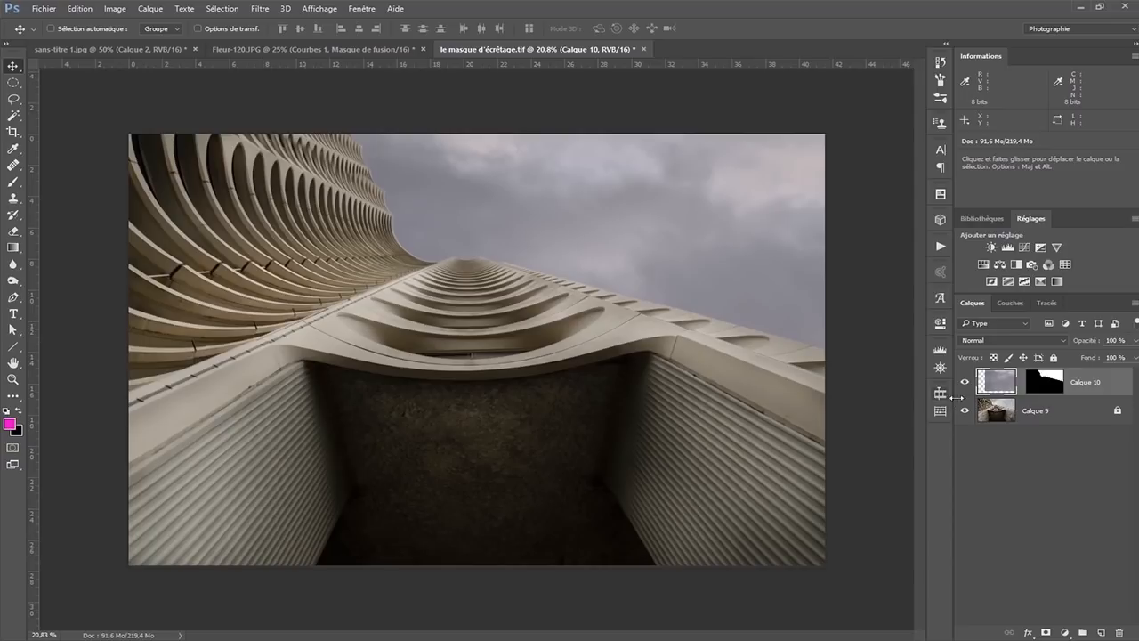
- Run the Artefact spécial composition action above Calque 10
{"action": "left_click", "coordinate": [941, 246]}
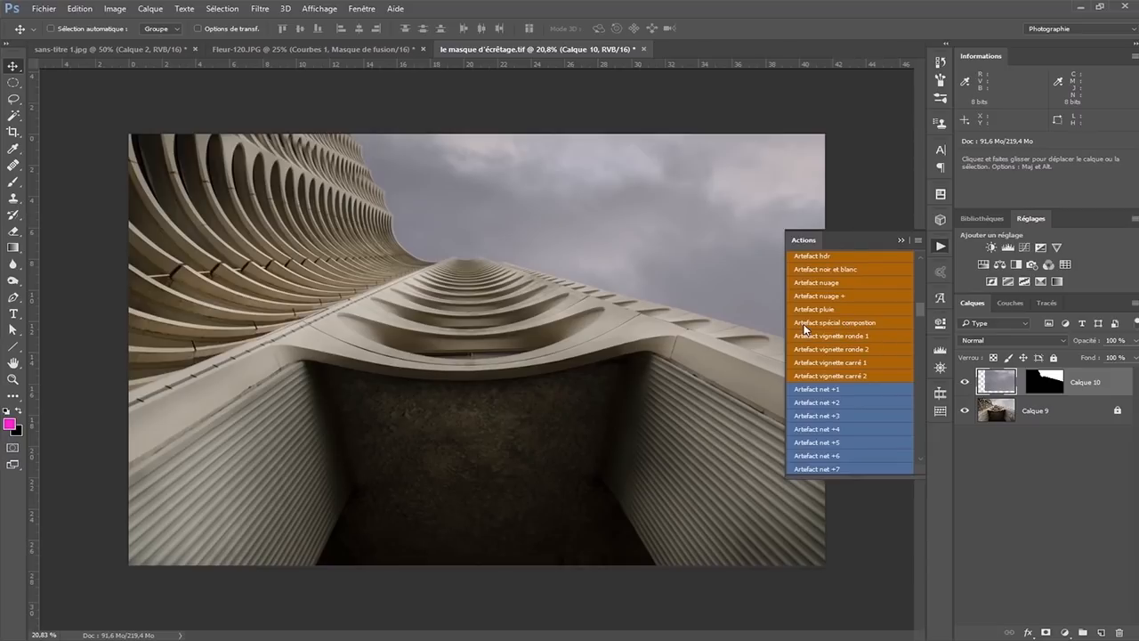
{"action": "left_click", "coordinate": [838, 323]}
{"action": "left_click", "coordinate": [901, 242]}
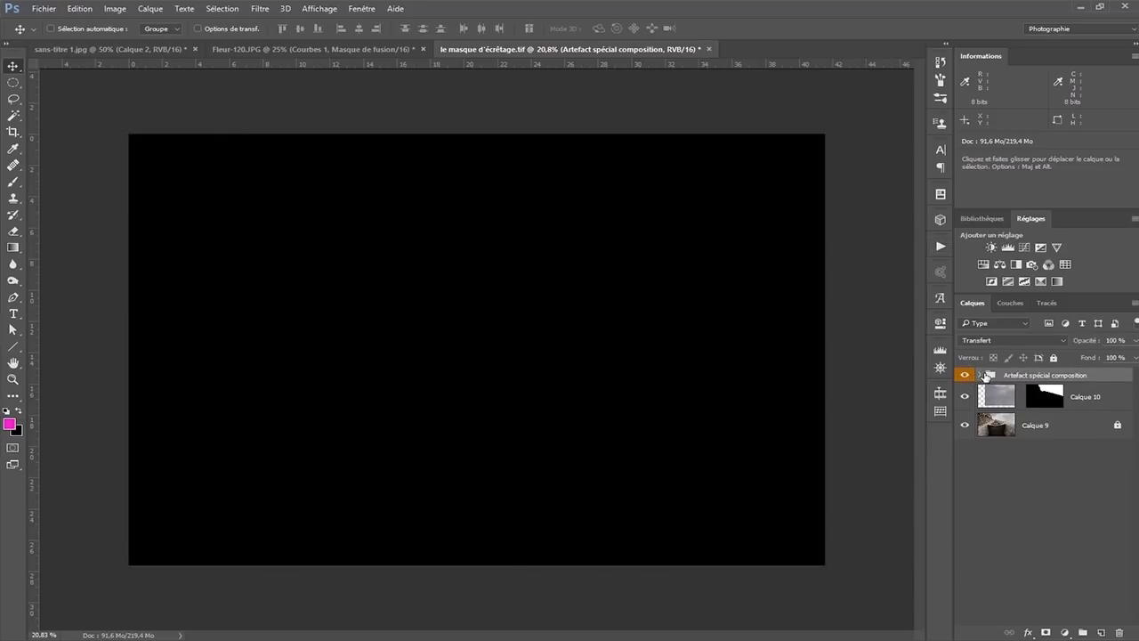
- Expand the Artefact spécial composition group and hide its Seuil, Saturation, couleur 1 and couleur layers, keeping only the black-and-white layer
{"action": "left_click", "coordinate": [983, 375]}
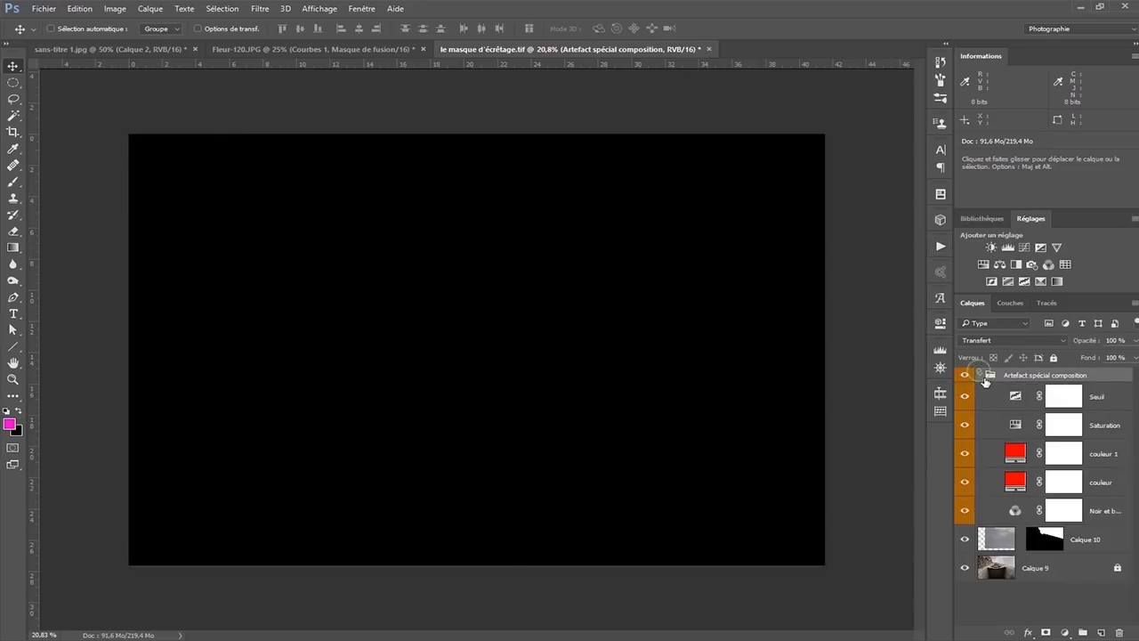
{"action": "left_click", "coordinate": [966, 482]}
{"action": "left_click_drag", "start_coordinate": [966, 454], "coordinate": [970, 404]}
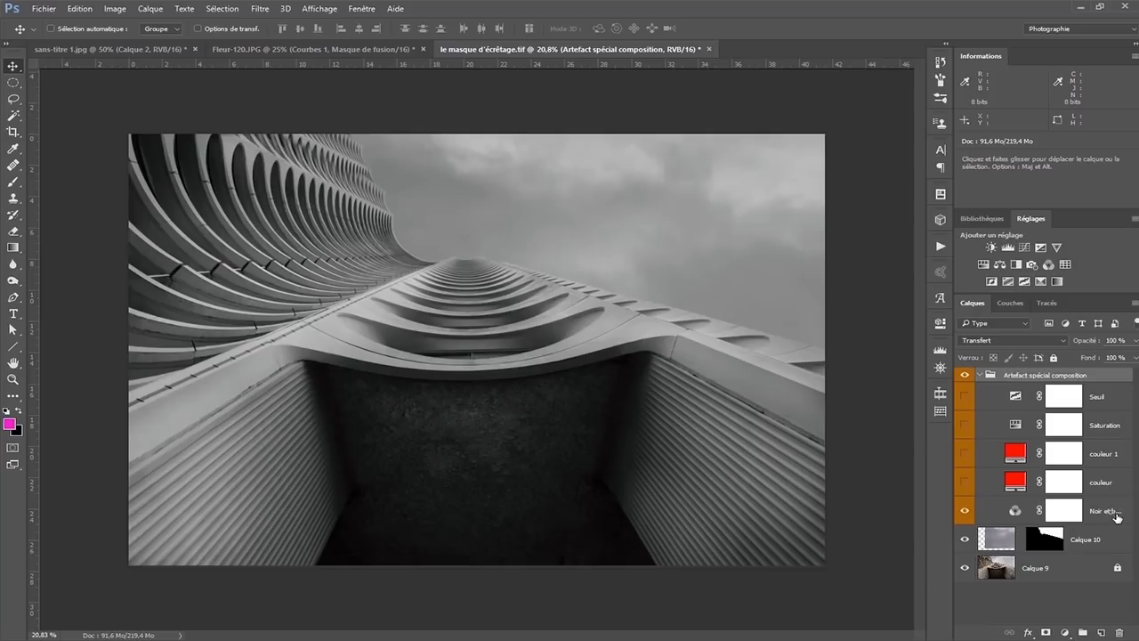
- Add a Curves adjustment clipped to Calque 10 and slightly darken its midtones to input 131, output 120
{"action": "left_click", "coordinate": [1118, 518]}
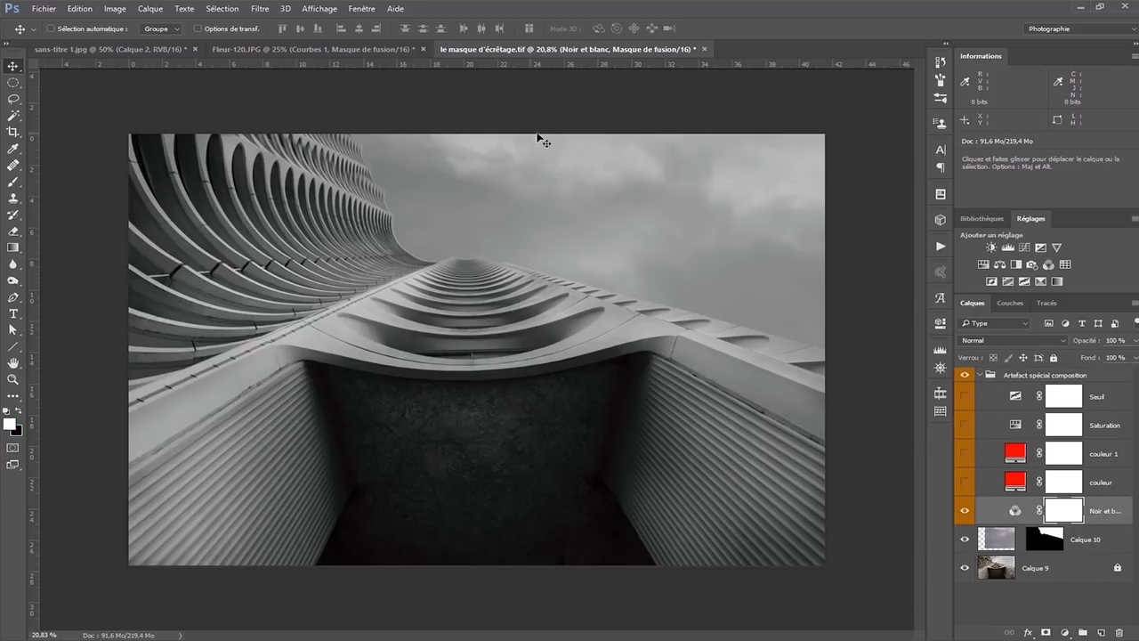
{"action": "left_click", "coordinate": [1131, 550]}
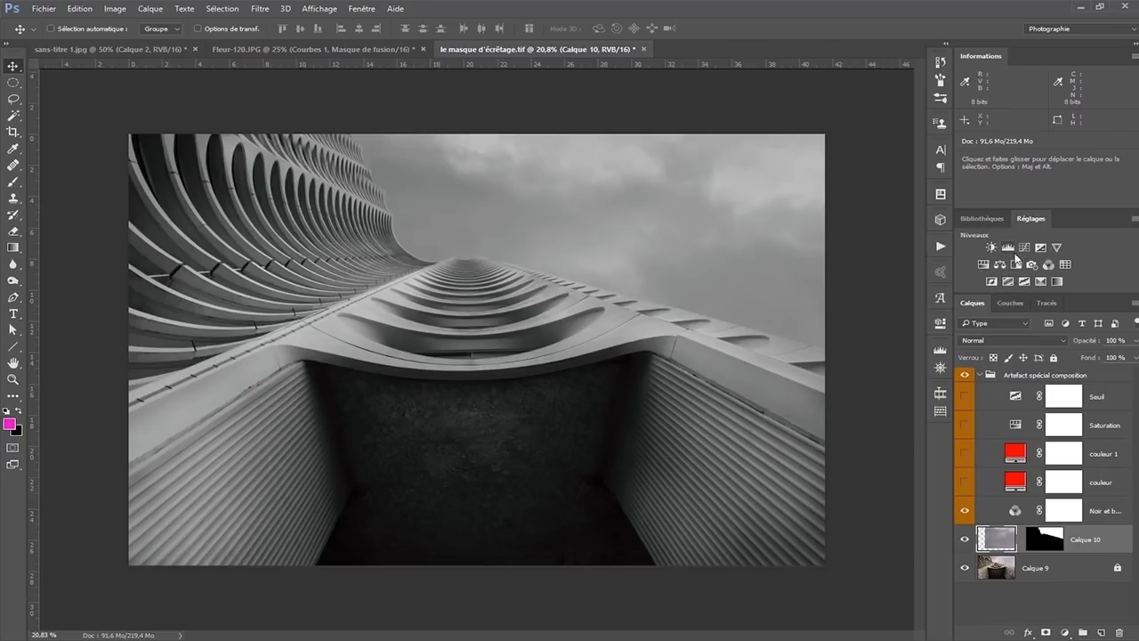
{"action": "left_click", "coordinate": [1025, 247]}
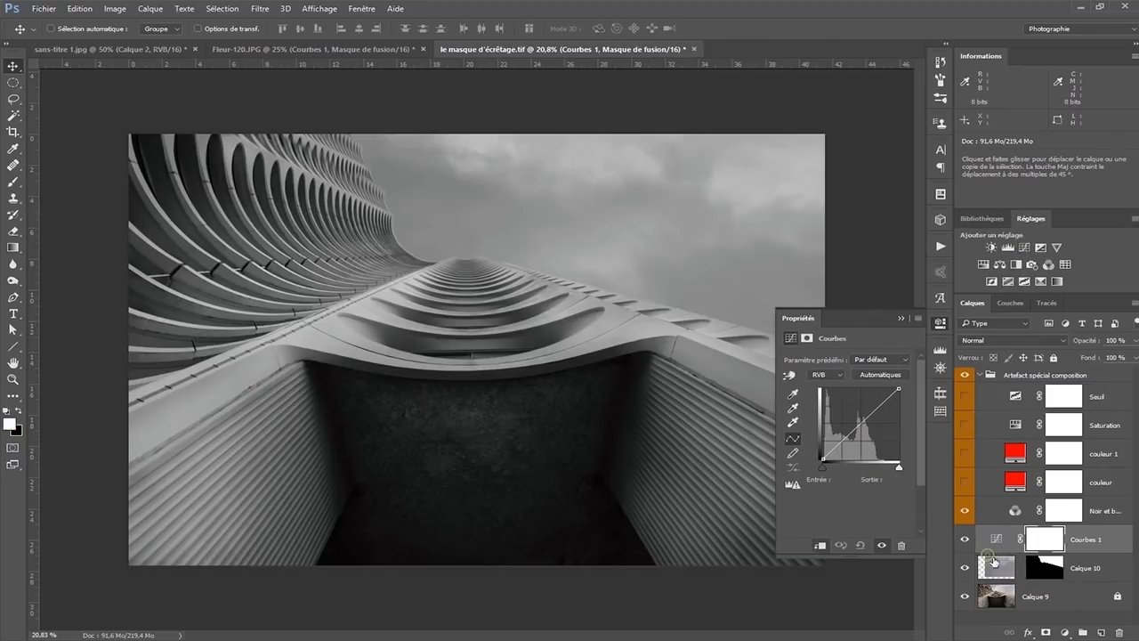
{"action": "left_click", "coordinate": [994, 553], "text": "alt"}
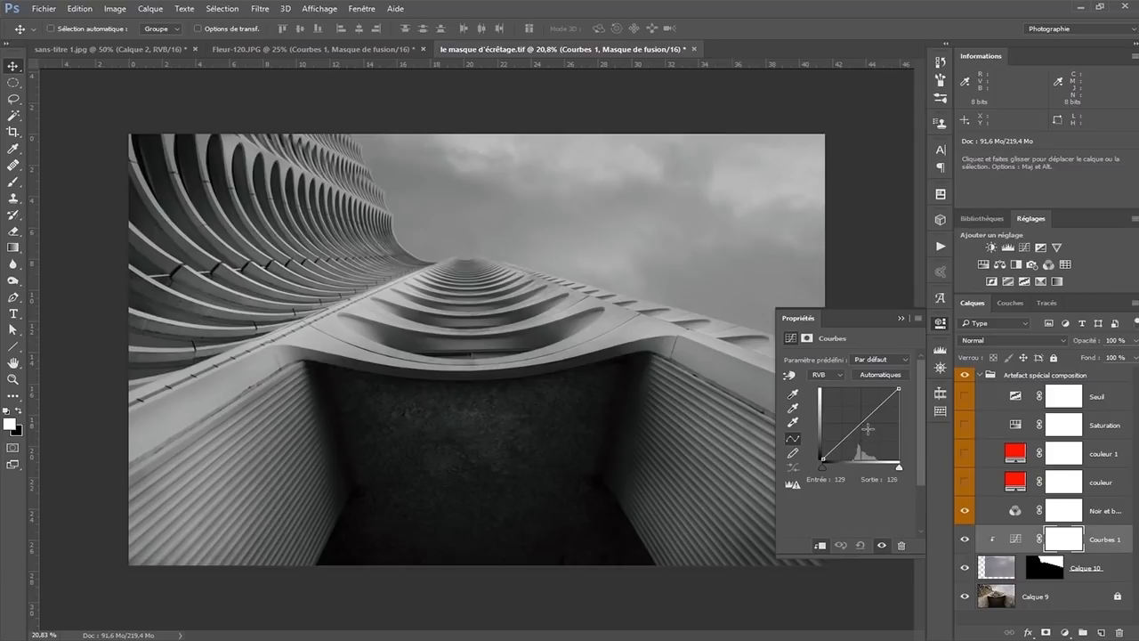
{"action": "left_click_drag", "start_coordinate": [868, 428], "coordinate": [869, 430]}
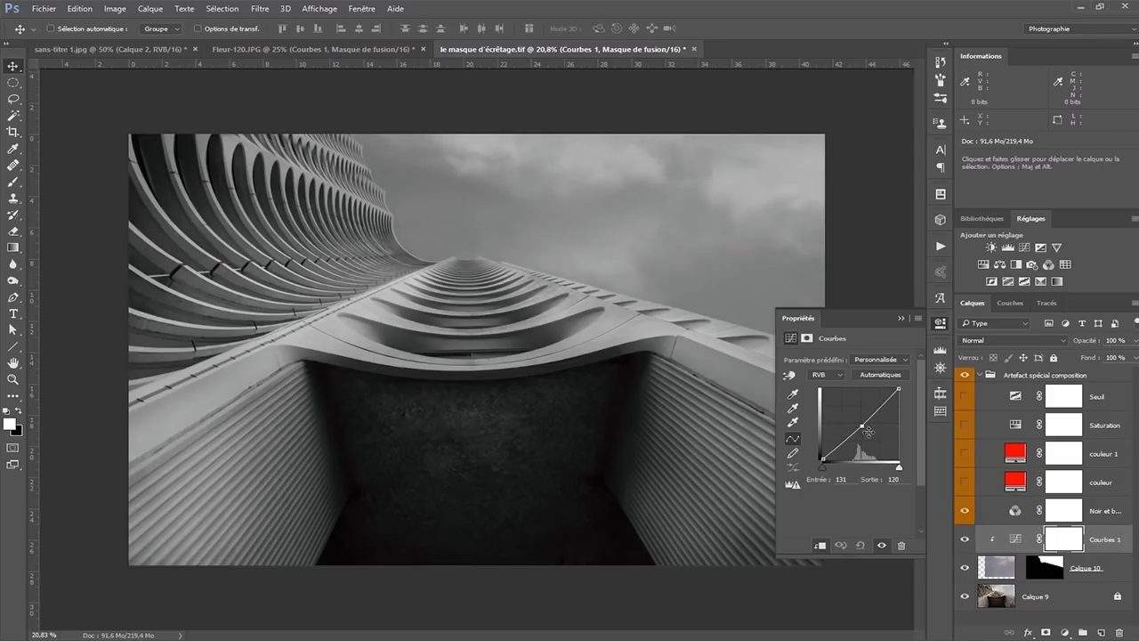
{"action": "left_click", "coordinate": [900, 319]}
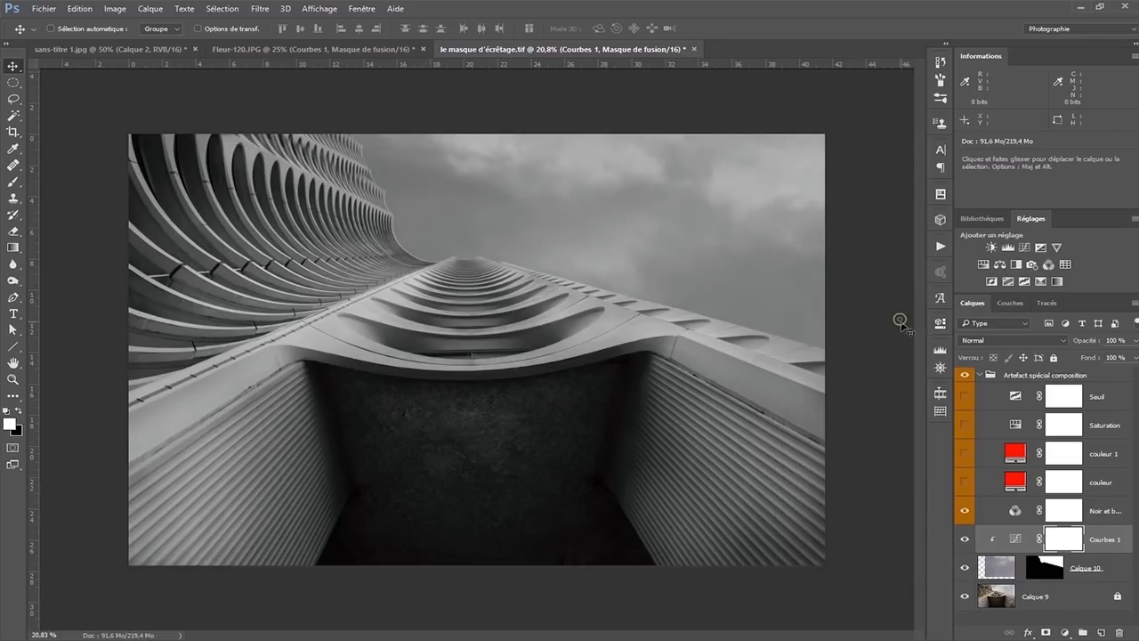
- Compare the image with and without the Noir et blanc layer, leave it hidden and check the couleur layer instead
{"action": "left_click", "coordinate": [966, 515]}
{"action": "left_click", "coordinate": [965, 513]}
{"action": "left_click", "coordinate": [966, 512]}
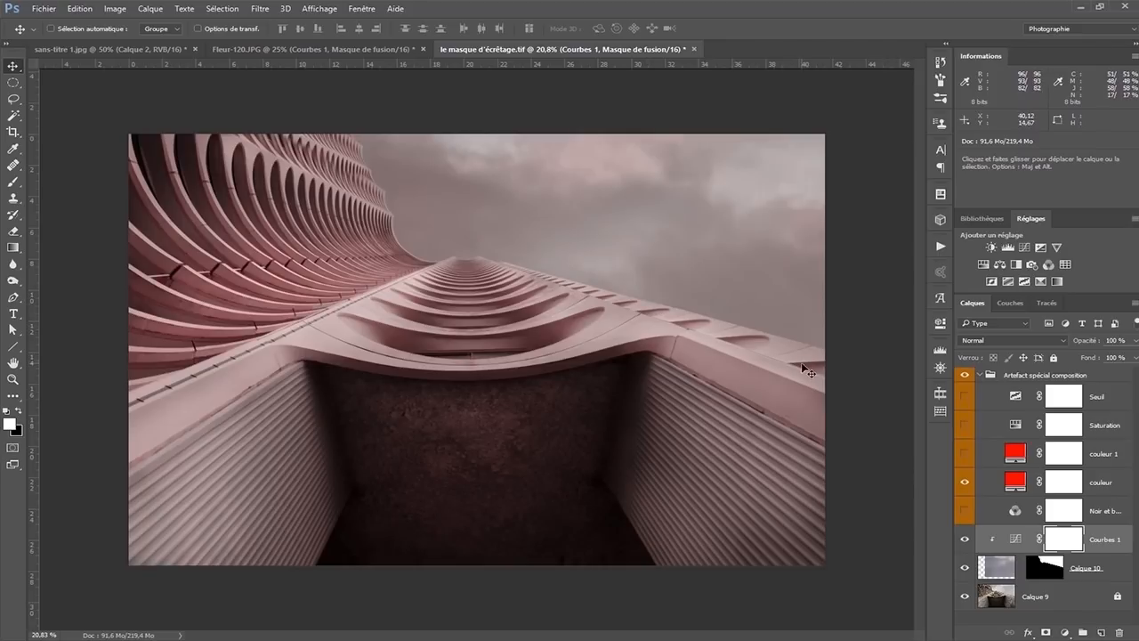
{"action": "left_click", "coordinate": [967, 485]}
{"action": "left_click", "coordinate": [966, 486]}
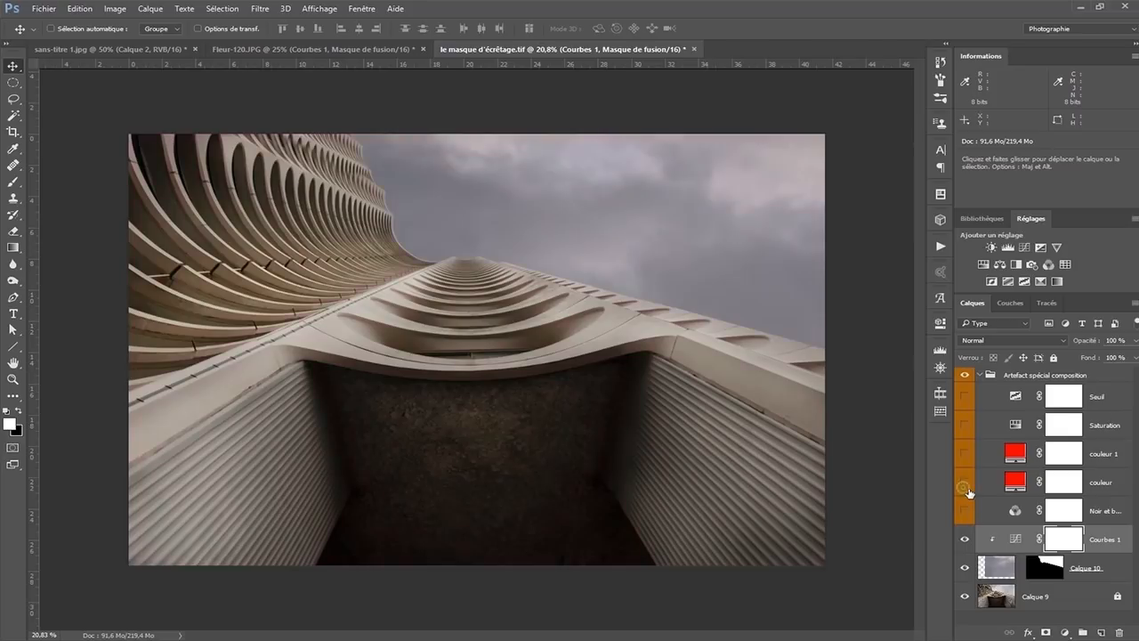
{"action": "left_click", "coordinate": [967, 485]}
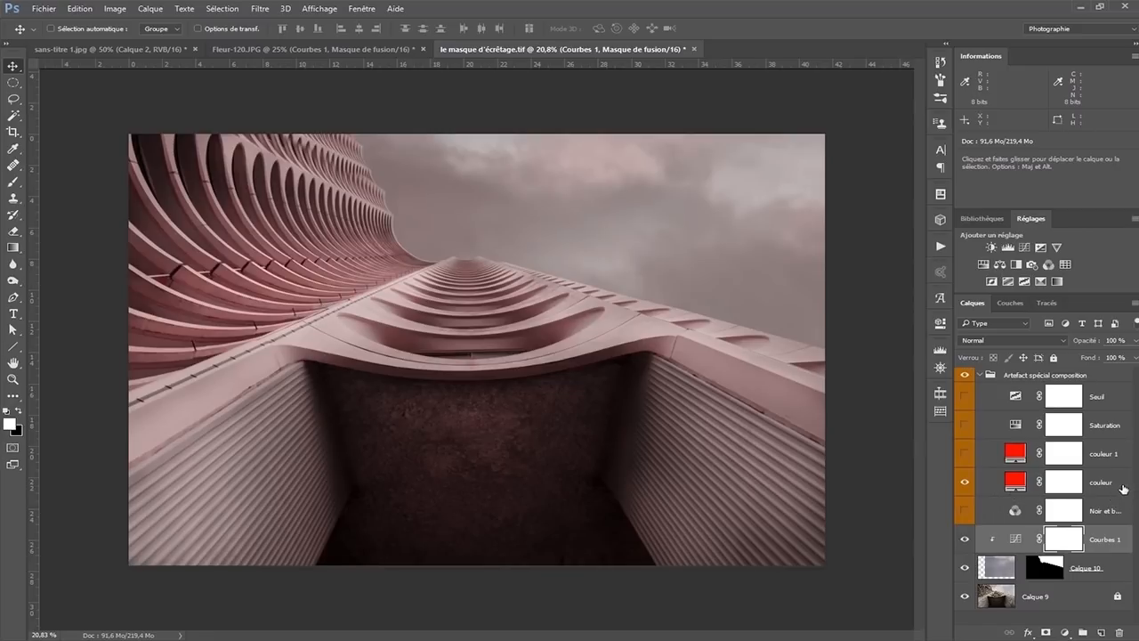
- Hide the couleur layer and show couleur 1 and Saturation to reveal color differences between sky and building
{"action": "left_click", "coordinate": [965, 455]}
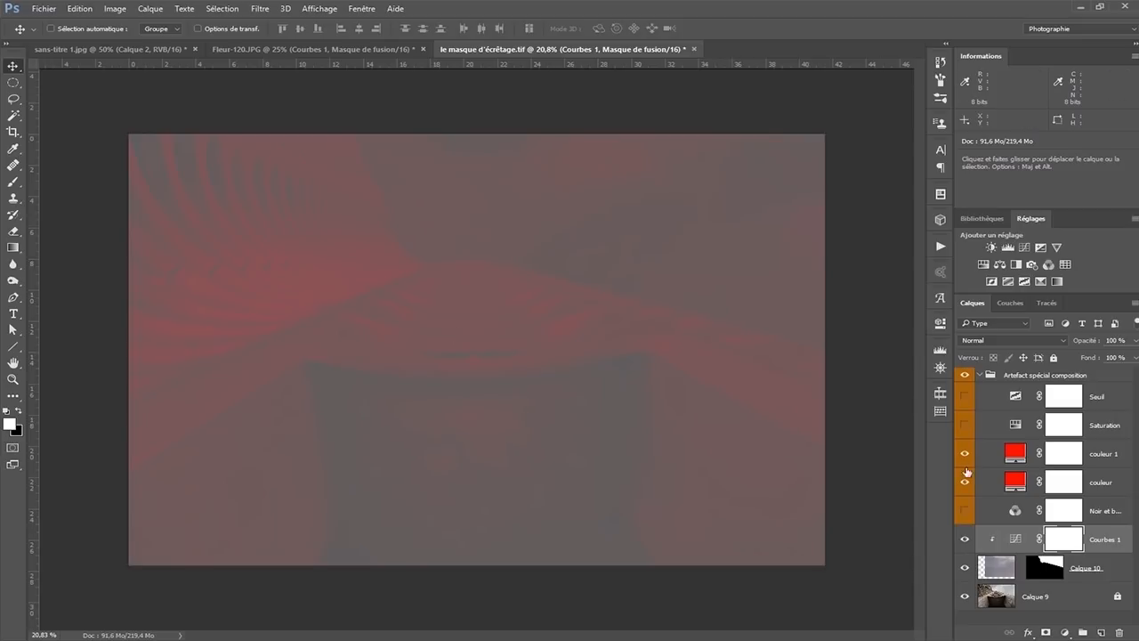
{"action": "left_click", "coordinate": [966, 425]}
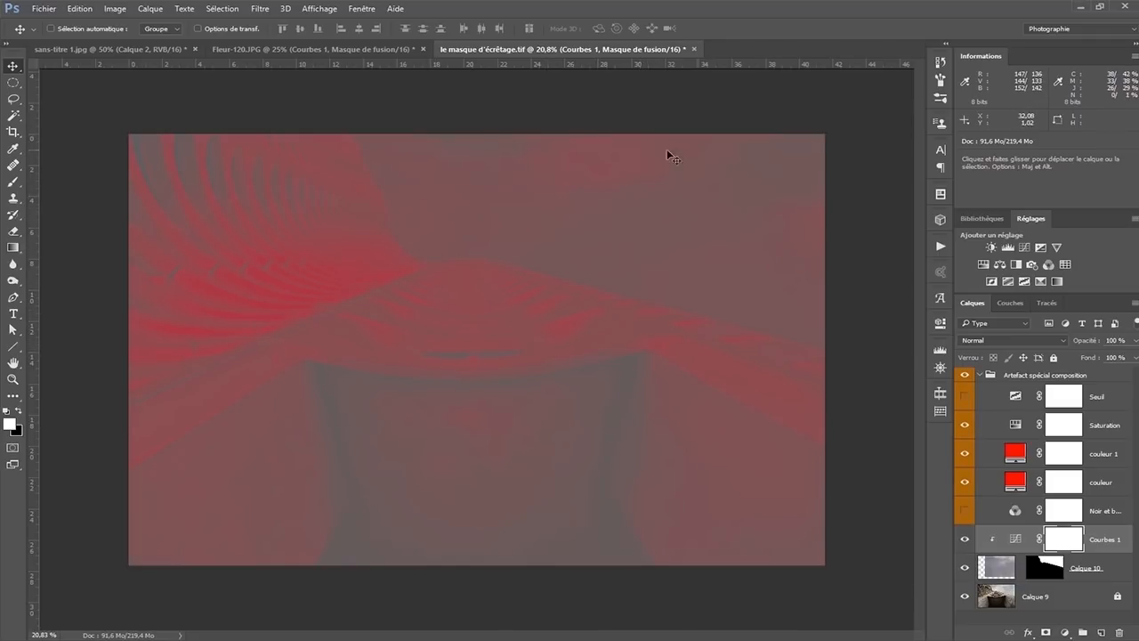
{"action": "left_click", "coordinate": [964, 425]}
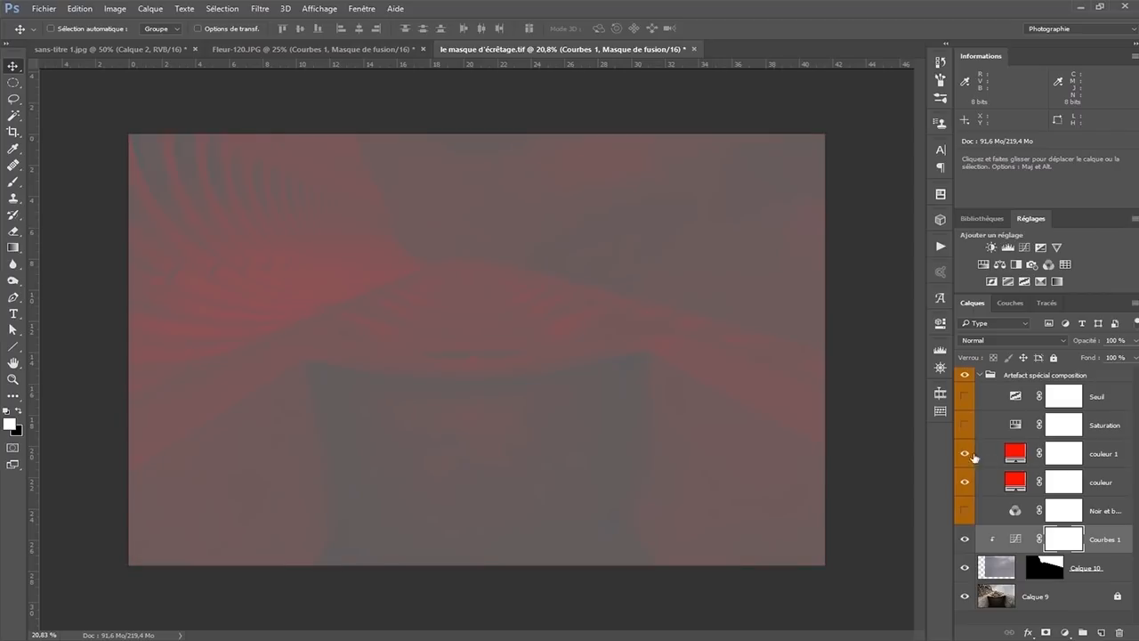
{"action": "left_click", "coordinate": [966, 454]}
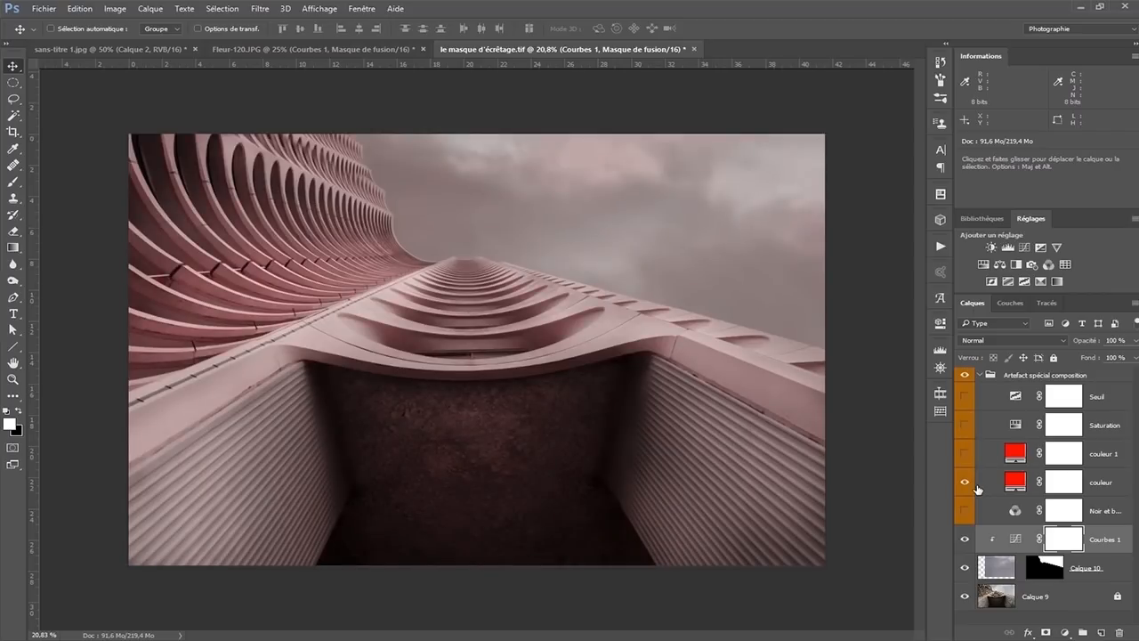
{"action": "left_click", "coordinate": [974, 484]}
{"action": "left_click", "coordinate": [965, 454]}
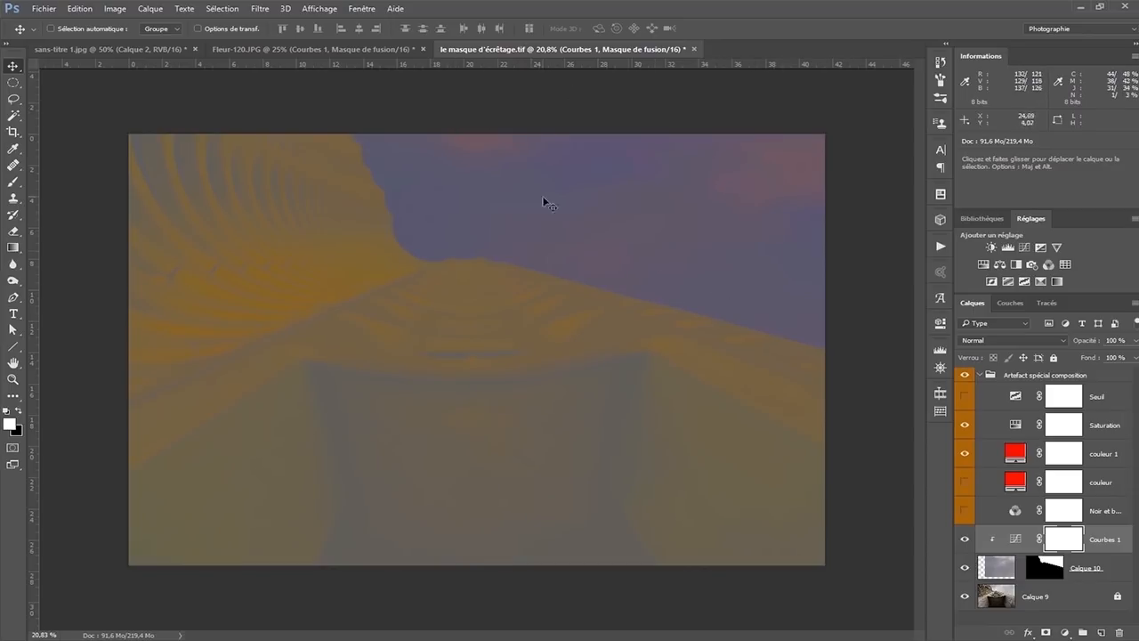
- Add a Hue/Saturation adjustment clipped above Courbes 1 and set Teinte to -9 and Saturation to -6
{"action": "left_click", "coordinate": [984, 266]}
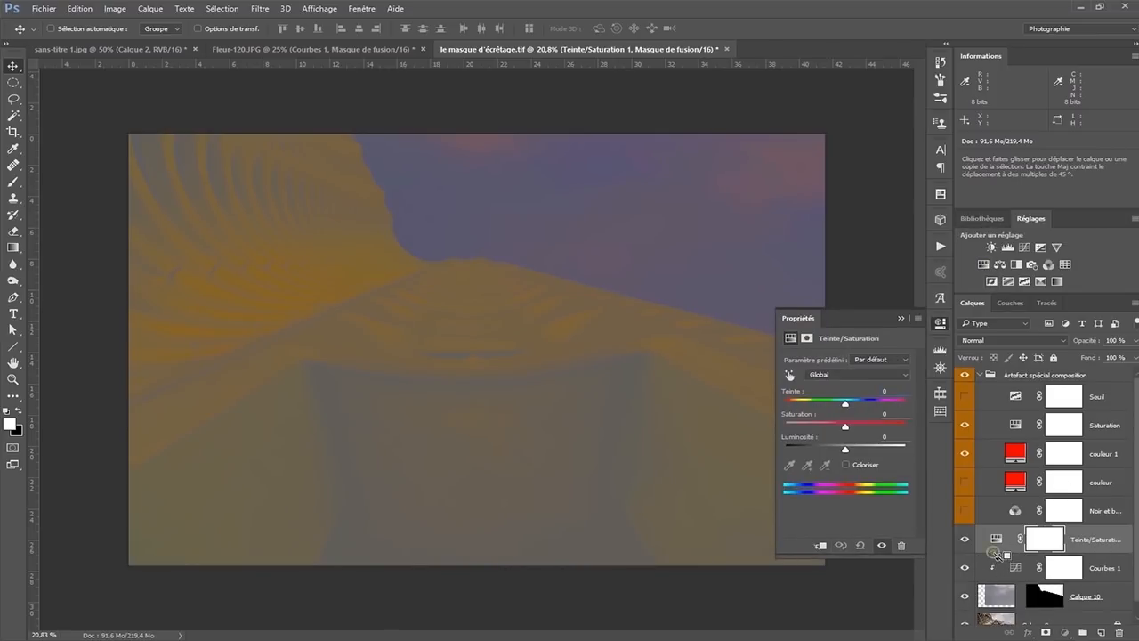
{"action": "left_click", "coordinate": [994, 554], "text": "alt"}
{"action": "left_click", "coordinate": [993, 563], "text": "alt"}
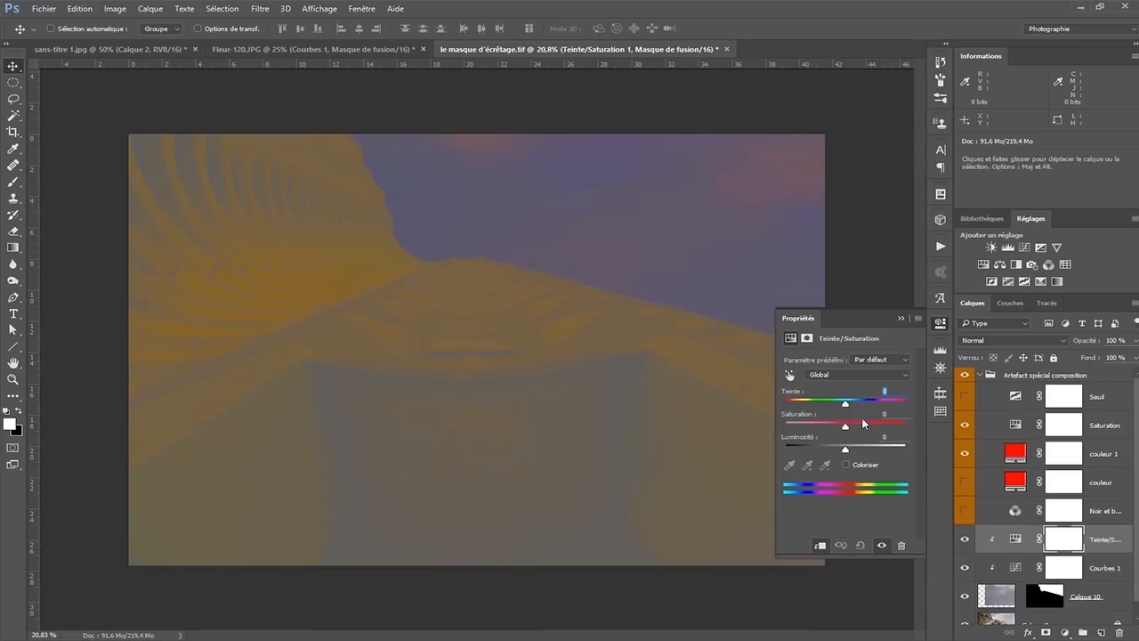
{"action": "left_click_drag", "start_coordinate": [849, 407], "coordinate": [846, 410]}
{"action": "left_click_drag", "start_coordinate": [846, 430], "coordinate": [843, 433]}
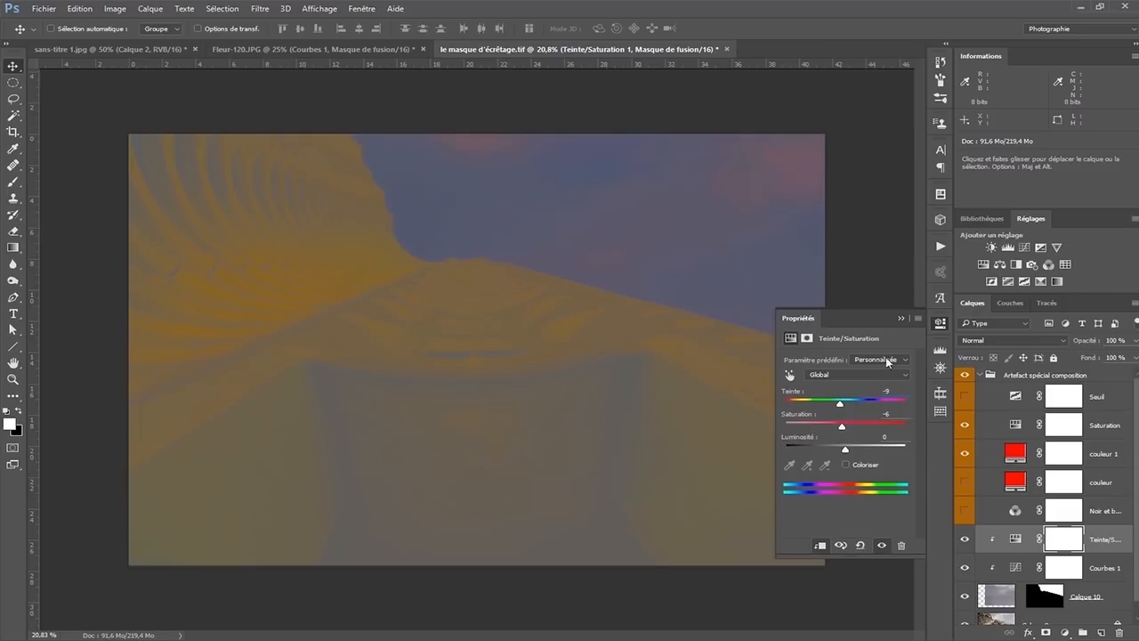
{"action": "left_click", "coordinate": [900, 317]}
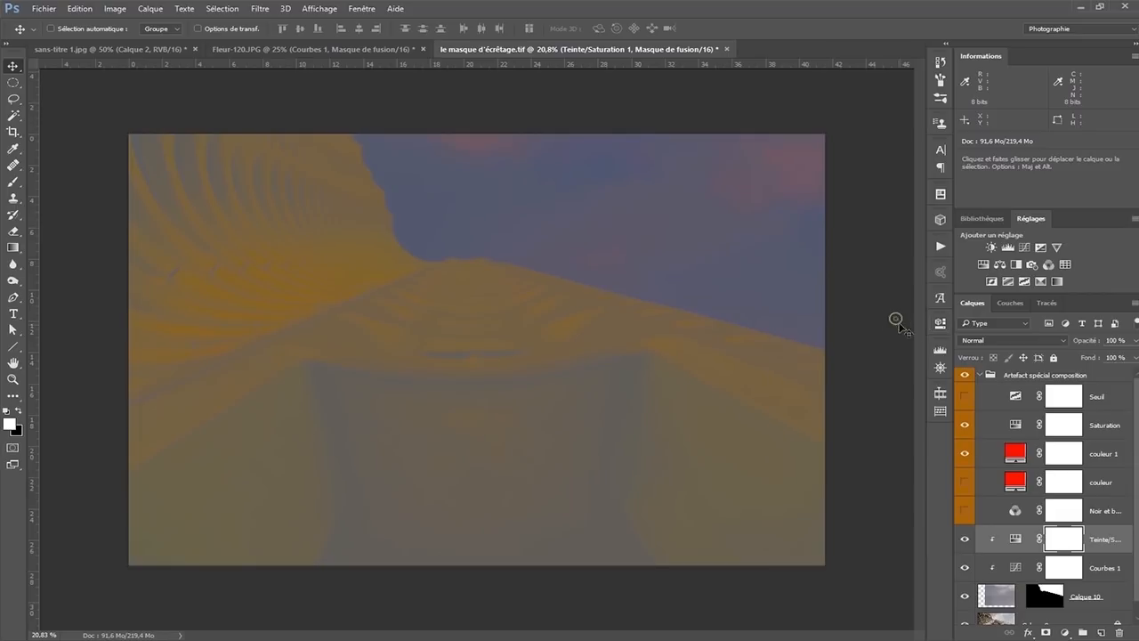
- Compare the sky with and without the Hue/Saturation adjustment, both with the color check layers shown and hidden
{"action": "left_click", "coordinate": [968, 541]}
{"action": "left_click", "coordinate": [966, 539]}
{"action": "left_click", "coordinate": [966, 539]}
{"action": "left_click", "coordinate": [965, 539]}
{"action": "left_click", "coordinate": [965, 425]}
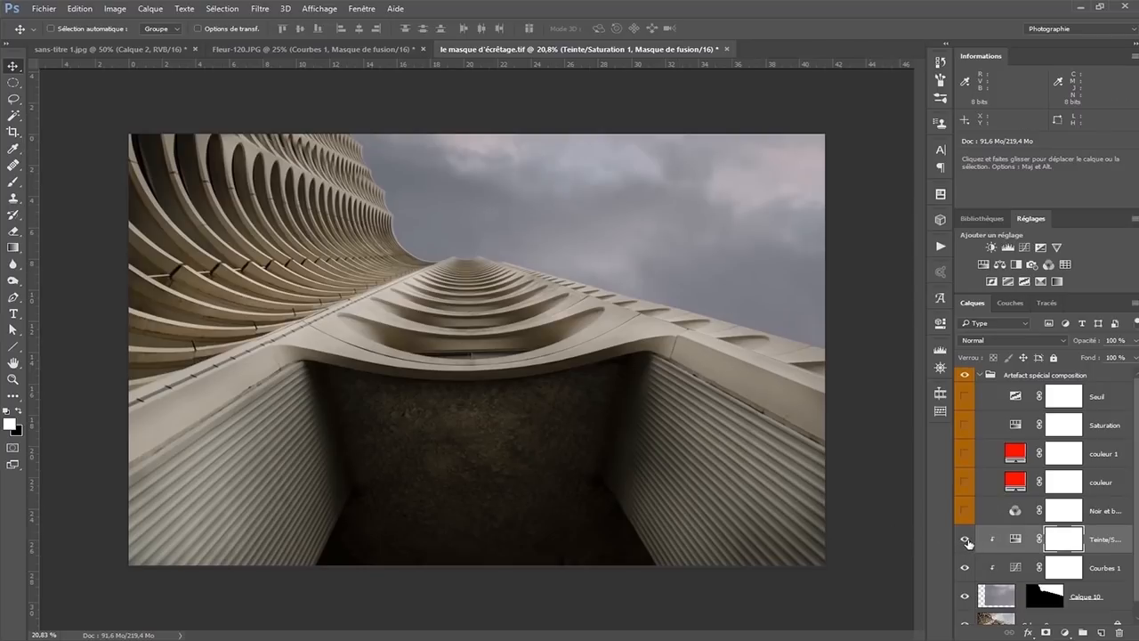
{"action": "left_click", "coordinate": [965, 540]}
{"action": "left_click", "coordinate": [966, 539]}
{"action": "left_click", "coordinate": [966, 539]}
- Show couleur 1 and Saturation again, add a clipped Color Balance adjustment above Hue/Saturation and tune its midtone sliders
{"action": "left_click", "coordinate": [965, 454]}
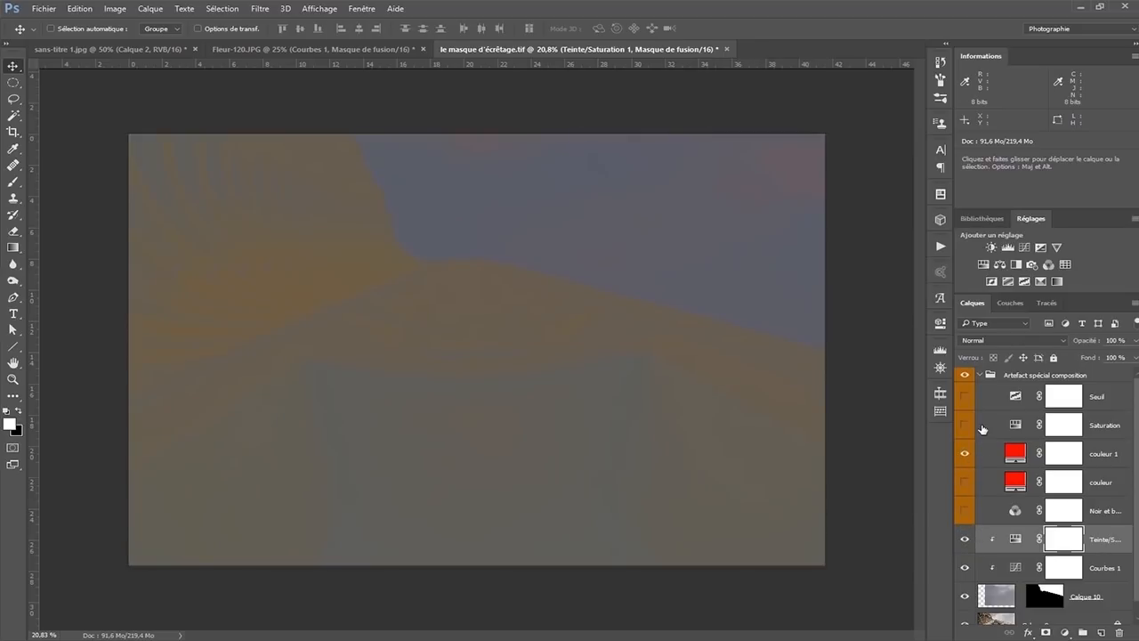
{"action": "left_click", "coordinate": [965, 425]}
{"action": "left_click", "coordinate": [999, 265]}
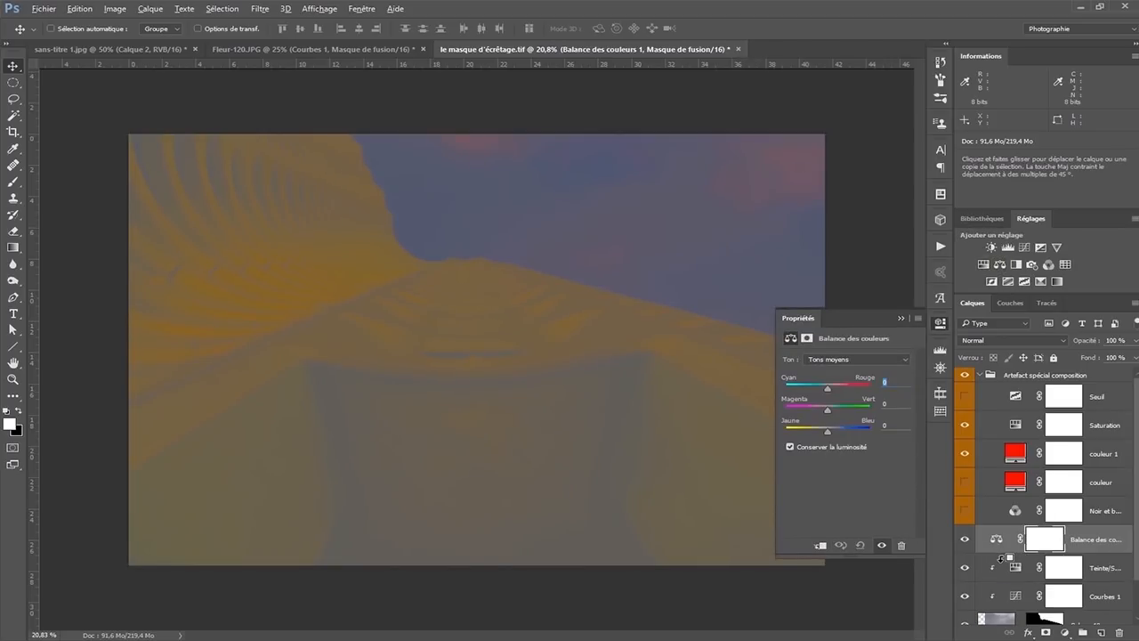
{"action": "left_click", "coordinate": [998, 553], "text": "alt"}
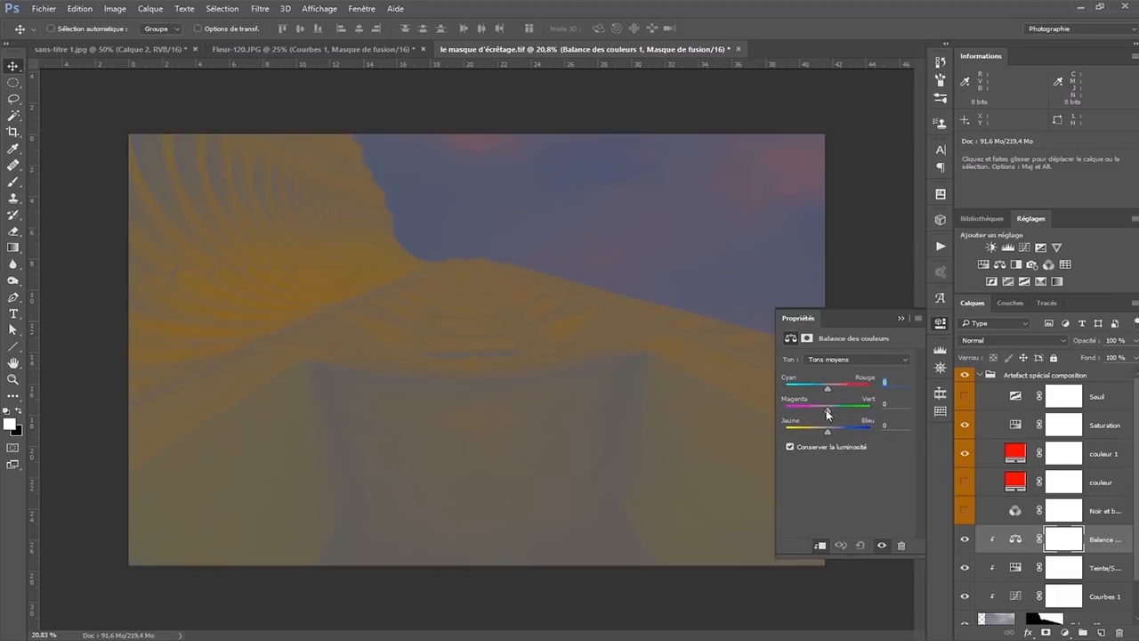
{"action": "left_click_drag", "start_coordinate": [827, 414], "coordinate": [829, 415]}
{"action": "left_click_drag", "start_coordinate": [829, 431], "coordinate": [827, 431]}
{"action": "left_click_drag", "start_coordinate": [828, 389], "coordinate": [828, 395]}
- Switch the Color Balance to another tonal range, shift it slightly towards green and fine-tune its Jaune–Bleu balance
{"action": "left_click", "coordinate": [904, 361]}
{"action": "left_click", "coordinate": [870, 366]}
{"action": "left_click_drag", "start_coordinate": [828, 408], "coordinate": [832, 412]}
{"action": "left_click_drag", "start_coordinate": [824, 434], "coordinate": [825, 433]}
{"action": "left_click", "coordinate": [900, 318]}
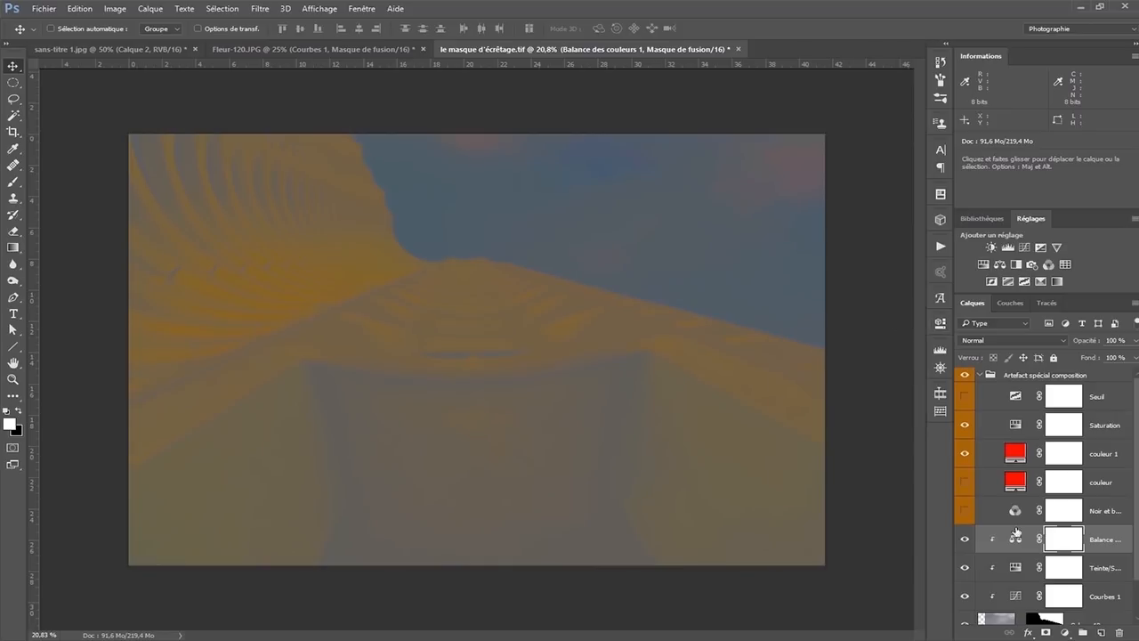
- Hide the couleur 1 and Saturation check layers and compare the sky with and without the Color Balance adjustment
{"action": "left_click_drag", "start_coordinate": [968, 456], "coordinate": [967, 426]}
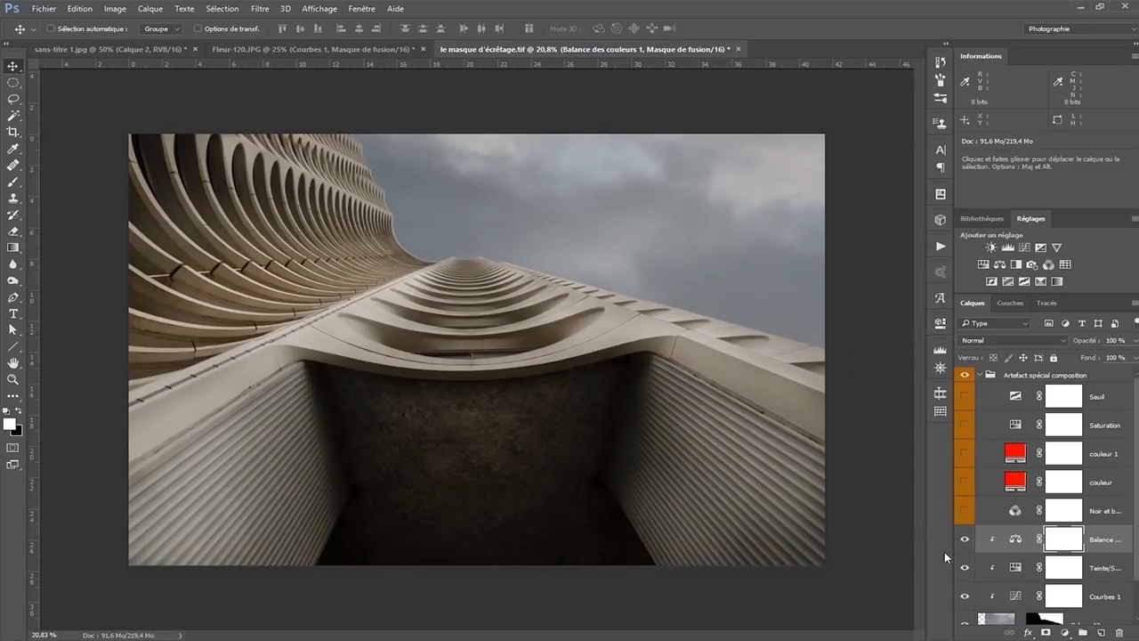
{"action": "left_click", "coordinate": [966, 539]}
{"action": "left_click", "coordinate": [966, 539]}
{"action": "left_click", "coordinate": [966, 540]}
{"action": "left_click", "coordinate": [965, 540]}
{"action": "left_click", "coordinate": [965, 540]}
{"action": "left_click", "coordinate": [965, 539]}
{"action": "left_click", "coordinate": [968, 541]}
{"action": "left_click", "coordinate": [966, 540]}
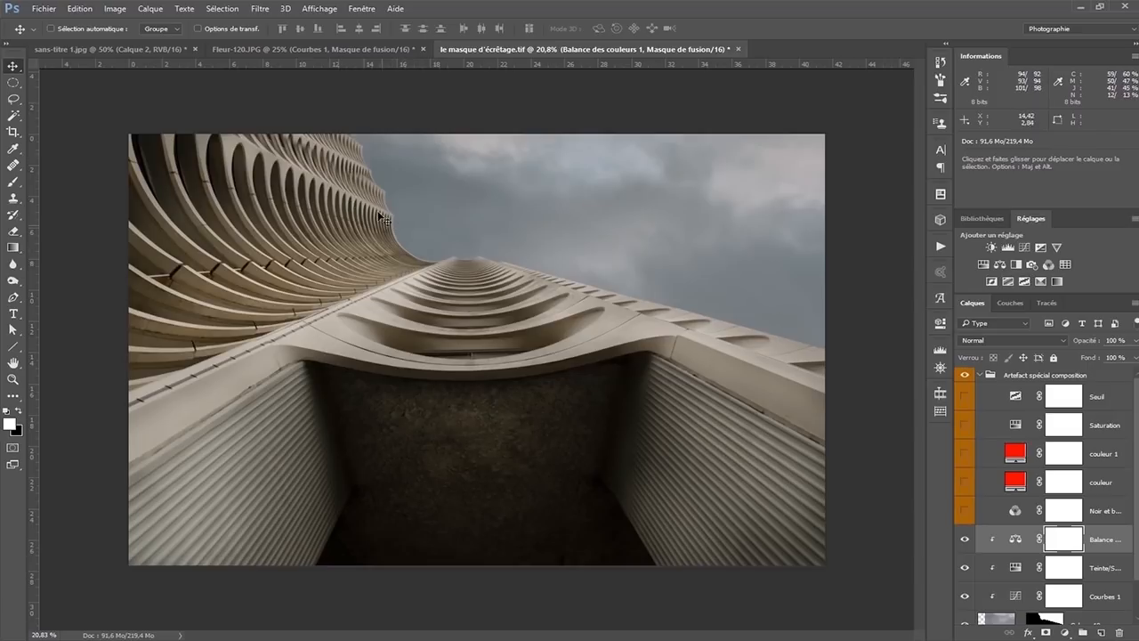
- Show couleur 1 and Saturation again and add a Selective Color adjustment clipped above the Color Balance layer
{"action": "left_click", "coordinate": [965, 455]}
{"action": "left_click", "coordinate": [965, 426]}
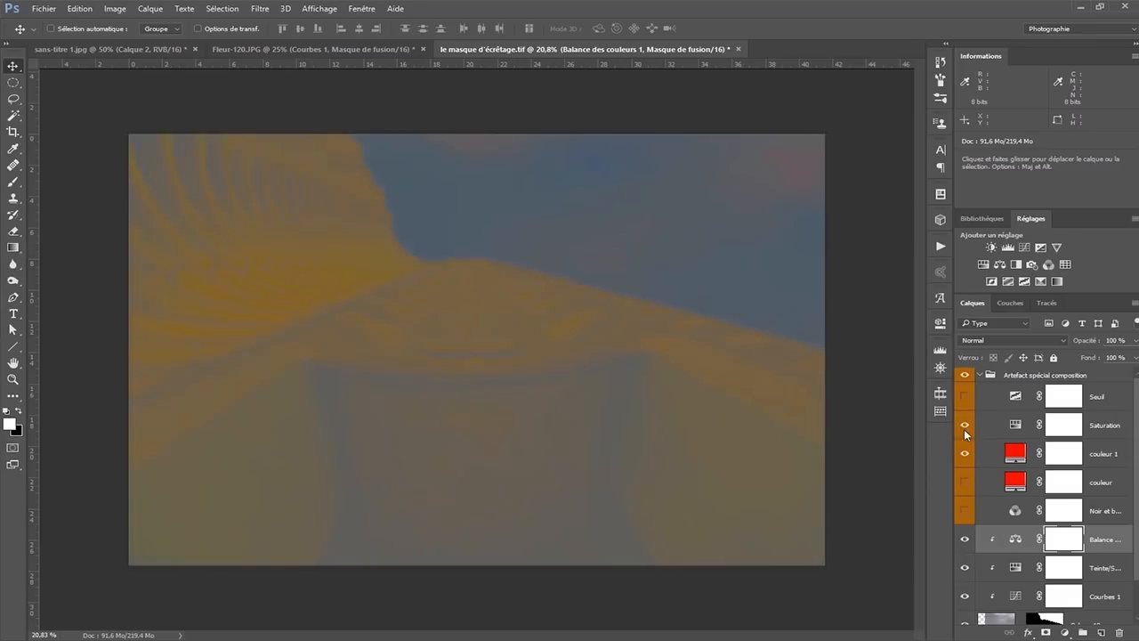
{"action": "left_click", "coordinate": [1041, 283]}
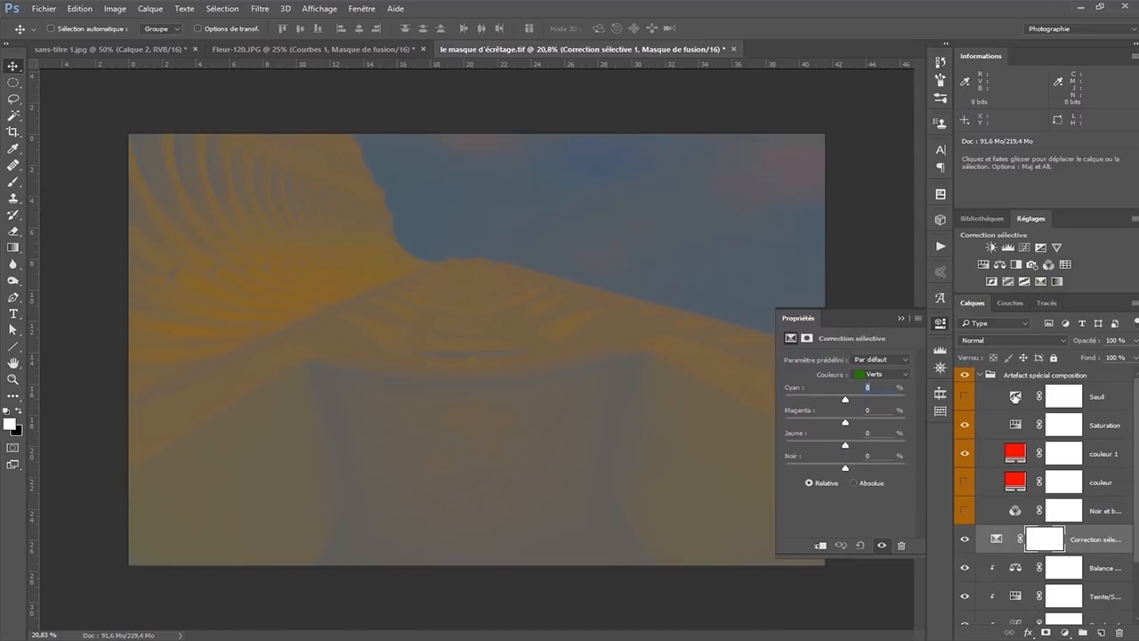
{"action": "left_click", "coordinate": [999, 556], "text": "alt"}
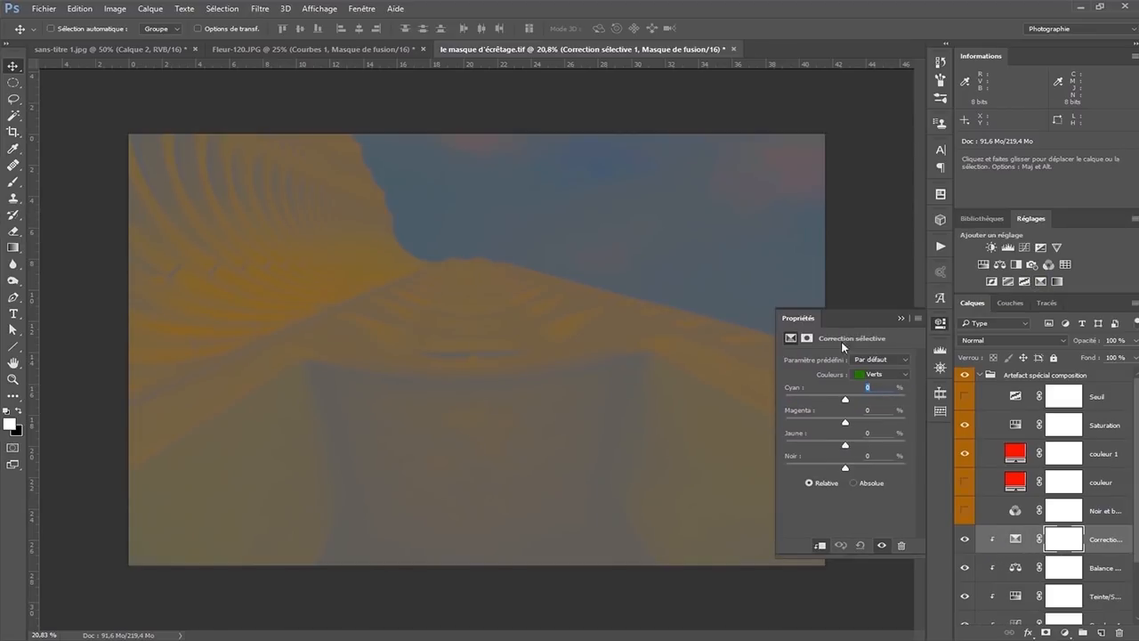
- In the Selective Color adjustment, slightly lower Noir and raise Jaune for Noirs, and set Noir to -7% for Gris
{"action": "left_click", "coordinate": [907, 373]}
{"action": "left_click", "coordinate": [875, 468]}
{"action": "left_click_drag", "start_coordinate": [845, 469], "coordinate": [843, 470]}
{"action": "left_click_drag", "start_coordinate": [845, 446], "coordinate": [848, 445]}
{"action": "left_click", "coordinate": [902, 375]}
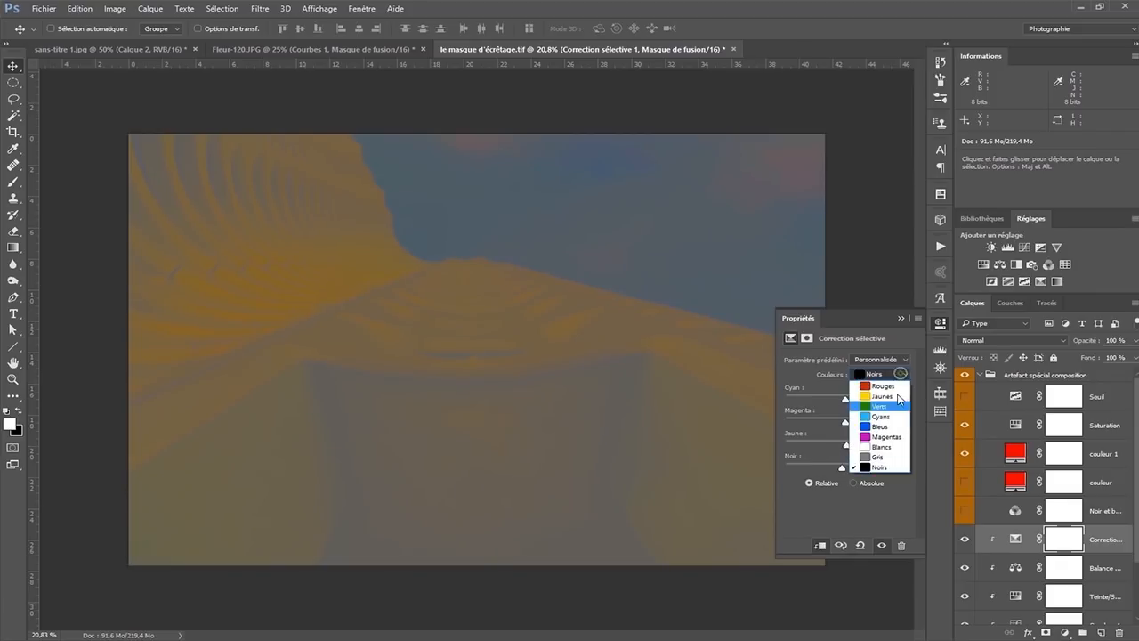
{"action": "left_click", "coordinate": [877, 456]}
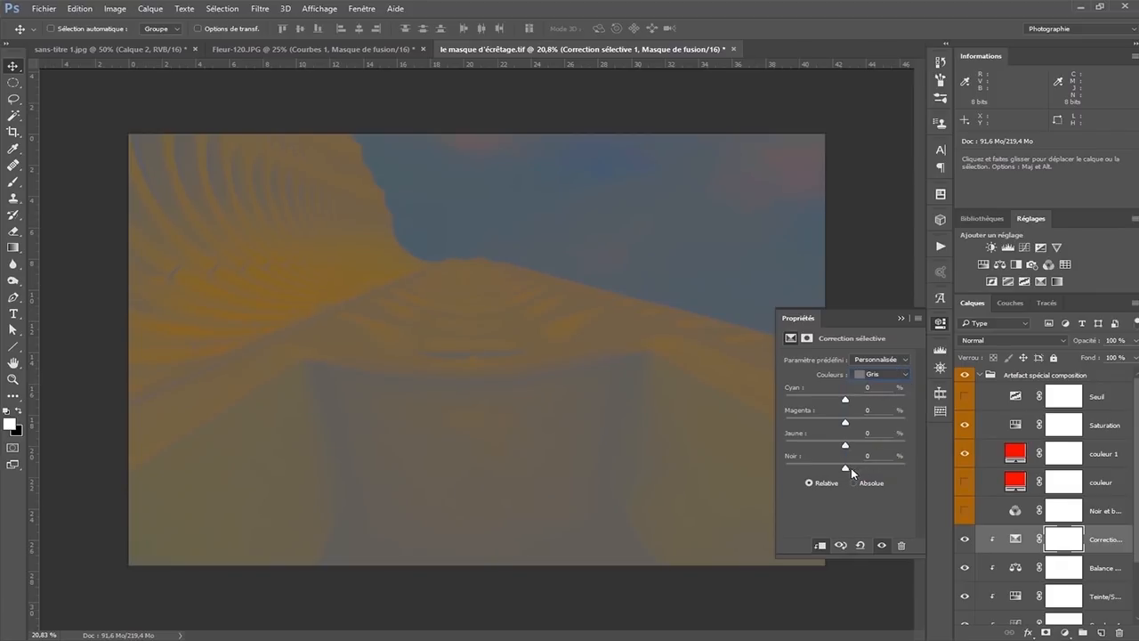
{"action": "left_click_drag", "start_coordinate": [847, 470], "coordinate": [842, 471]}
- Slightly reduce Noir for Verts and increase Cyan for Rouges in the Selective Color adjustment
{"action": "left_click", "coordinate": [899, 376]}
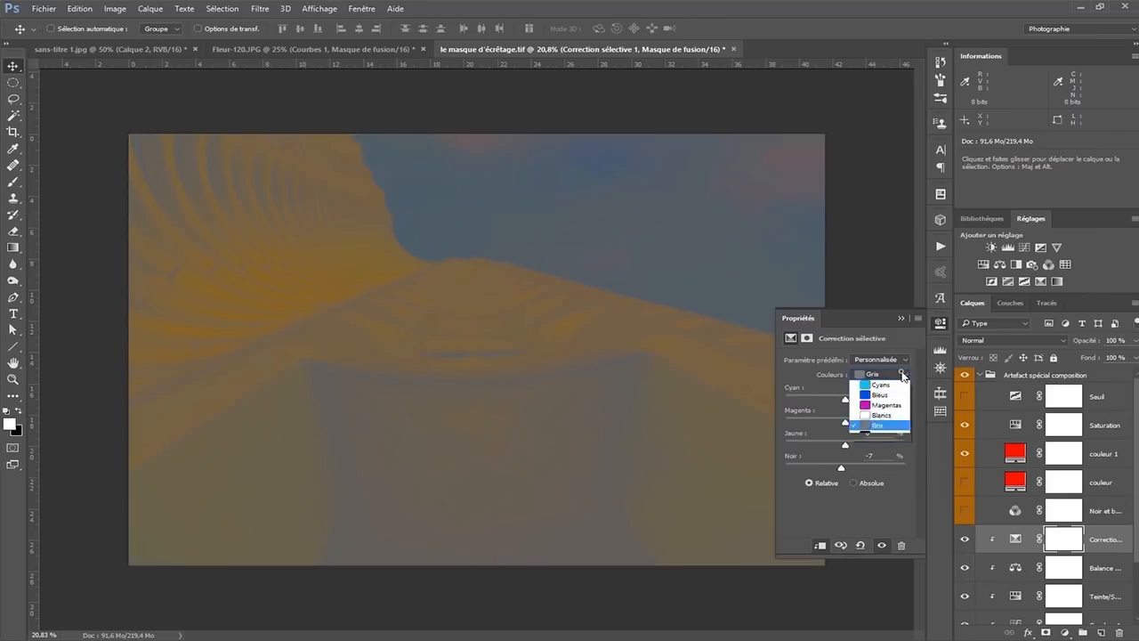
{"action": "left_click", "coordinate": [888, 407]}
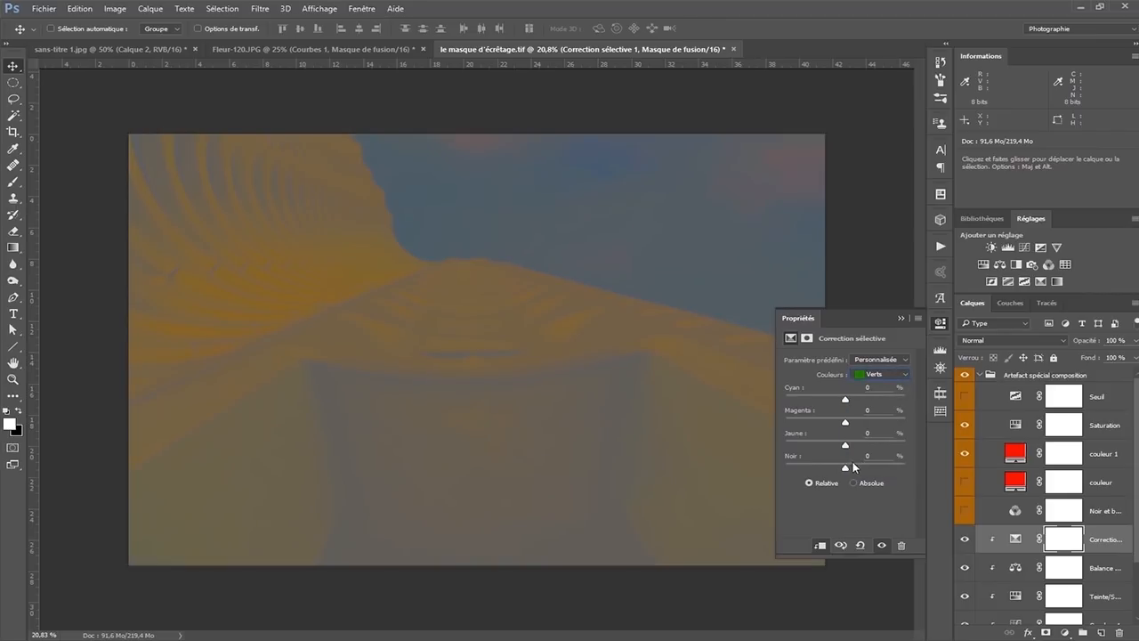
{"action": "left_click_drag", "start_coordinate": [845, 467], "coordinate": [843, 468]}
{"action": "left_click", "coordinate": [904, 374]}
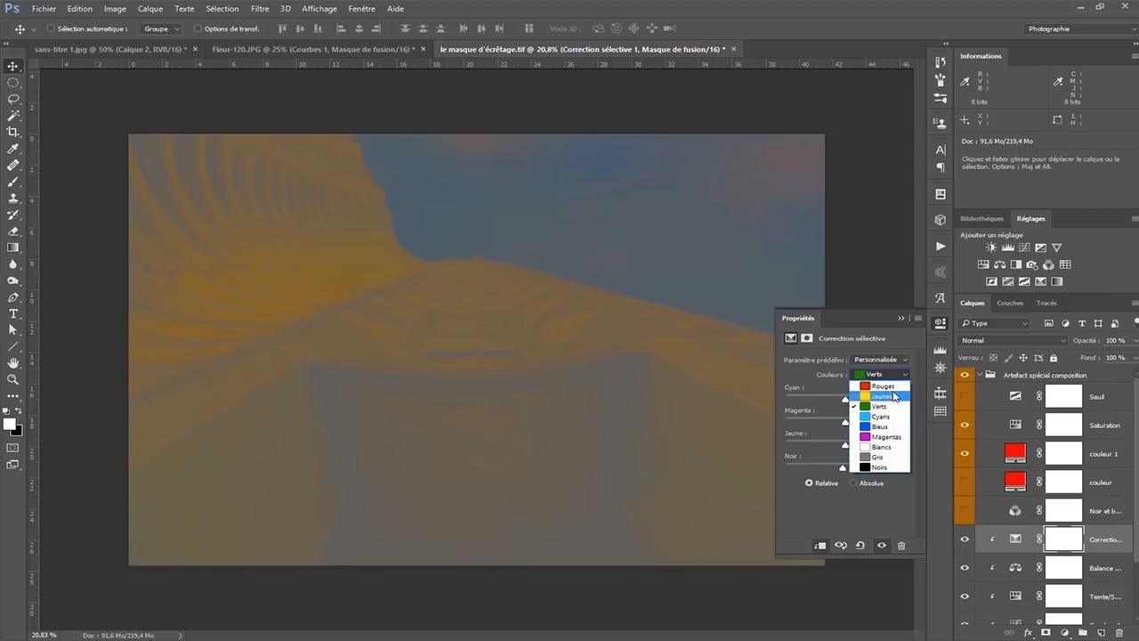
{"action": "left_click", "coordinate": [897, 388]}
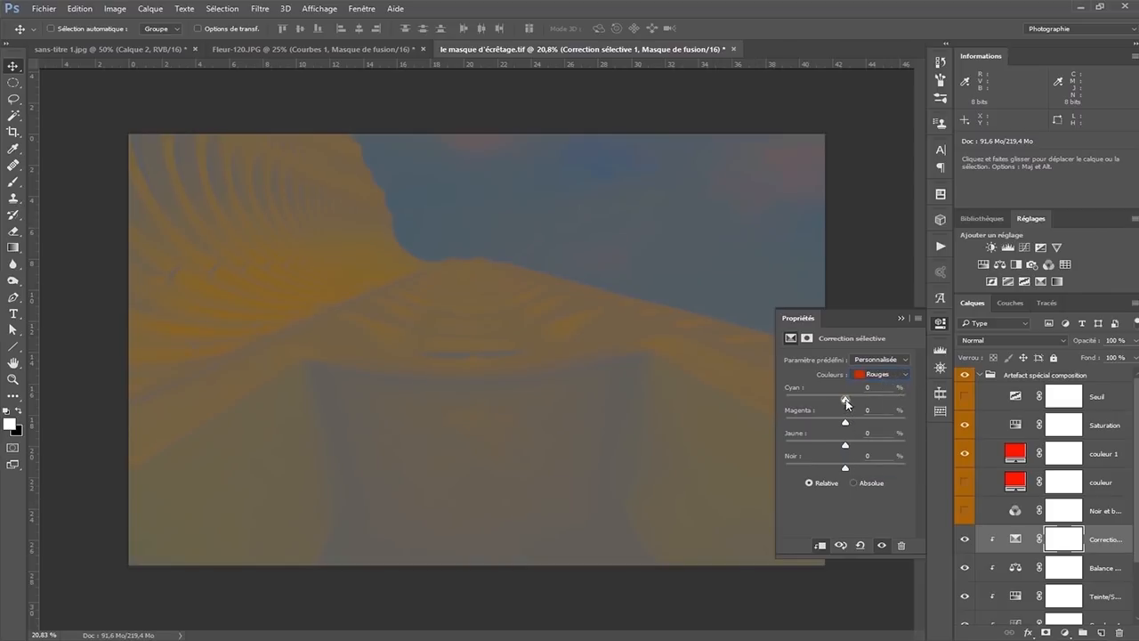
{"action": "left_click_drag", "start_coordinate": [846, 403], "coordinate": [850, 403]}
{"action": "left_click", "coordinate": [901, 318]}
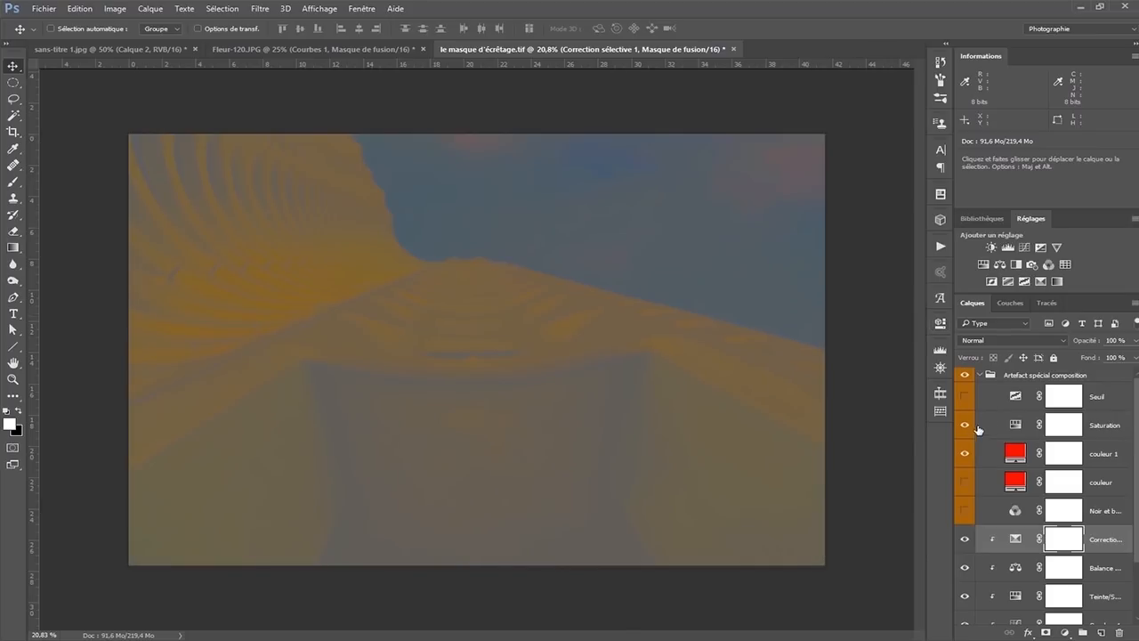
- Hide the Saturation and couleur 1 check layers and collapse the Artefact spécial composition group
{"action": "left_click_drag", "start_coordinate": [965, 424], "coordinate": [965, 453]}
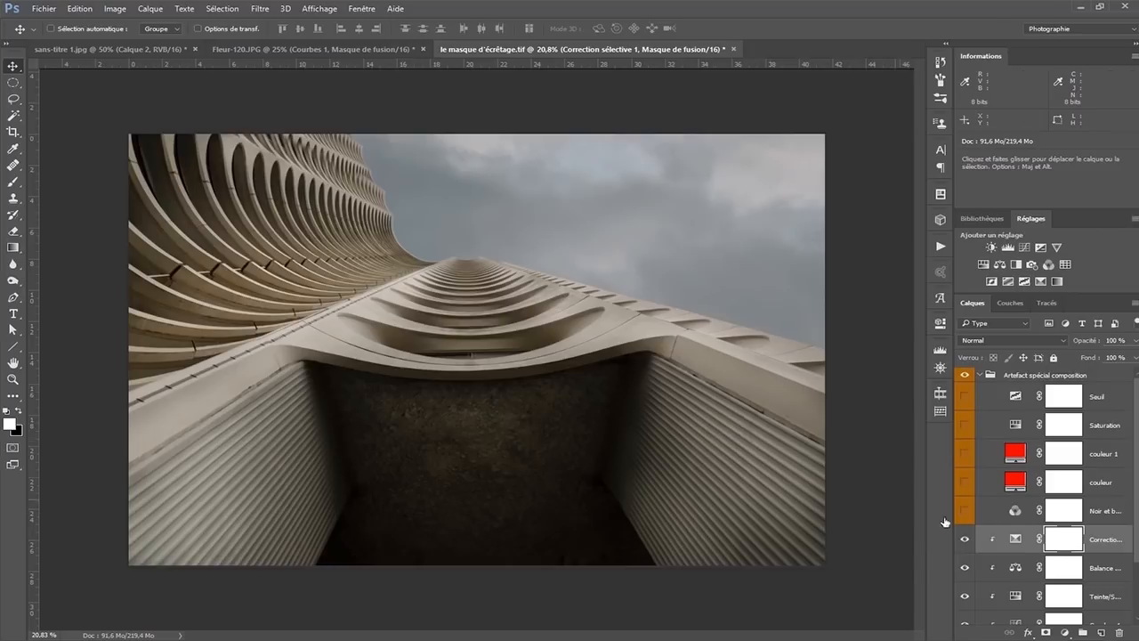
{"action": "left_click", "coordinate": [980, 375]}
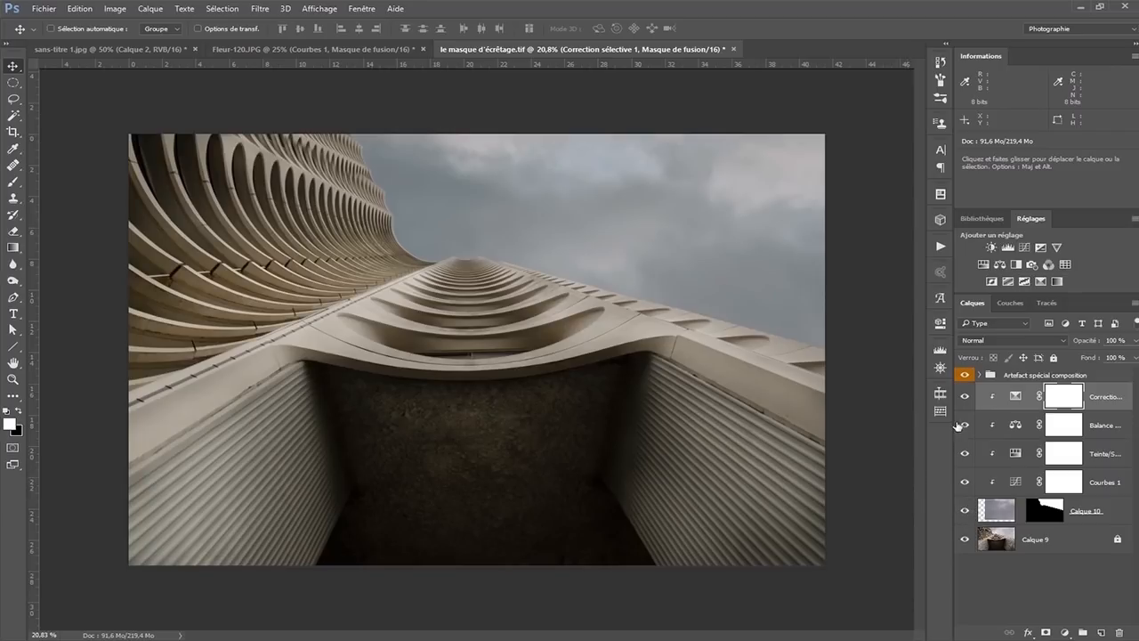
- Hide the four clipped adjustments and the Calque 10 sky, then show them all again to compare the composite before and after
{"action": "left_click_drag", "start_coordinate": [968, 396], "coordinate": [979, 478]}
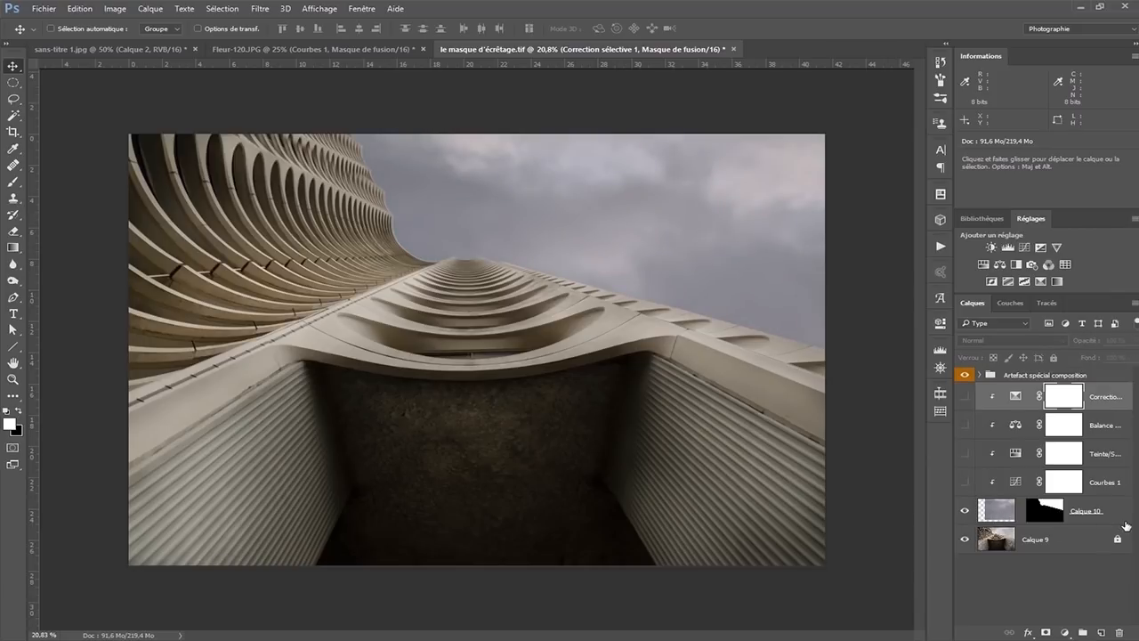
{"action": "left_click", "coordinate": [965, 512]}
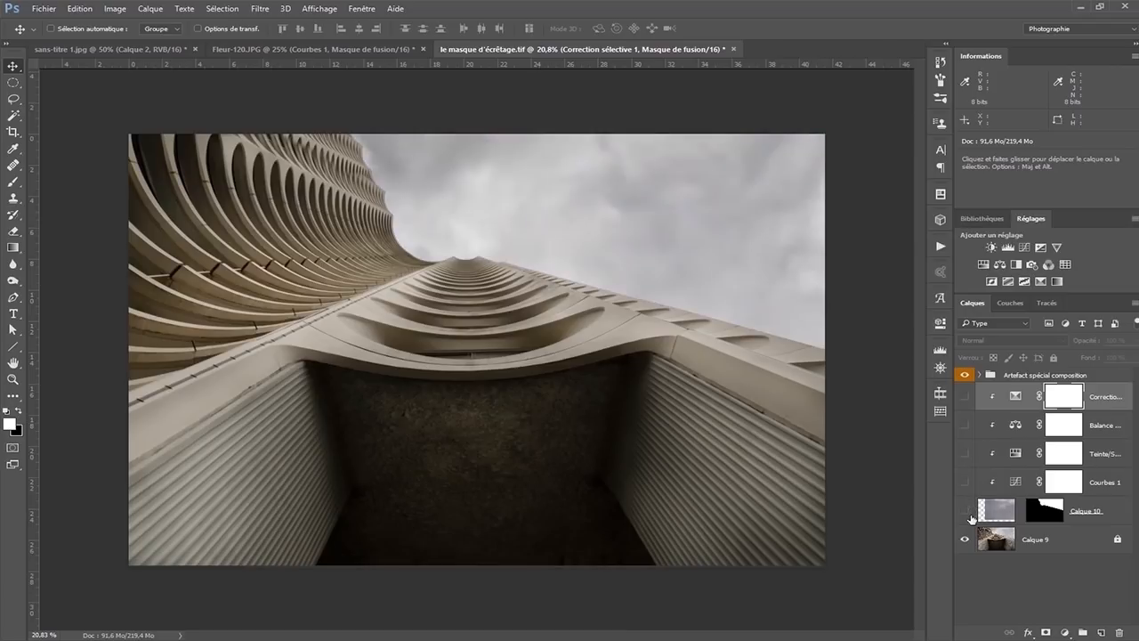
{"action": "left_click", "coordinate": [965, 512]}
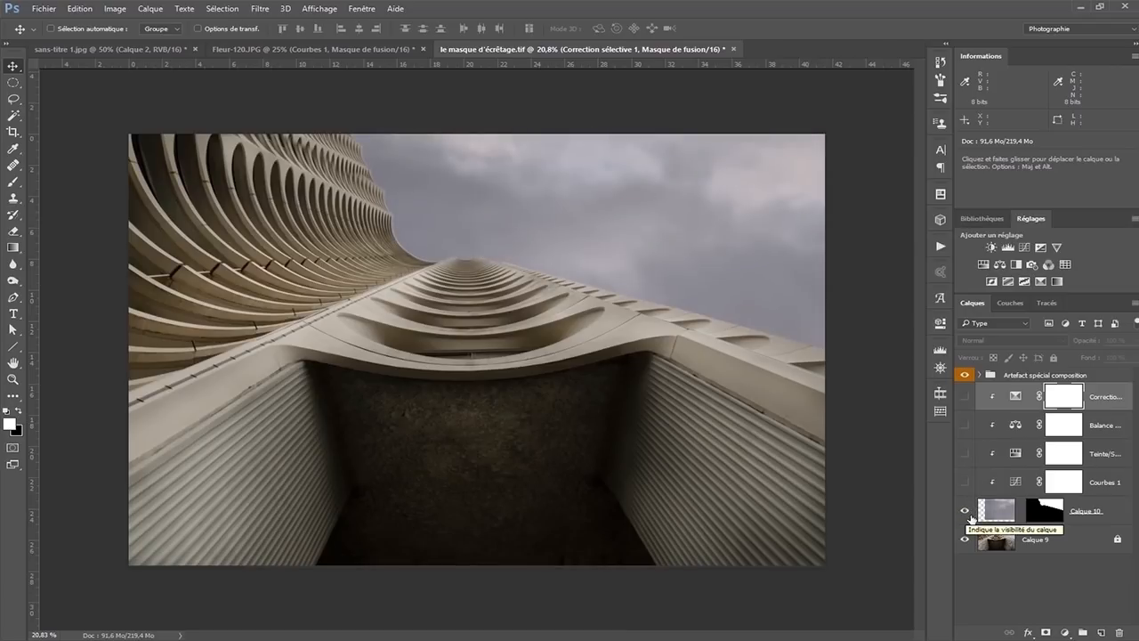
{"action": "left_click", "coordinate": [965, 482]}
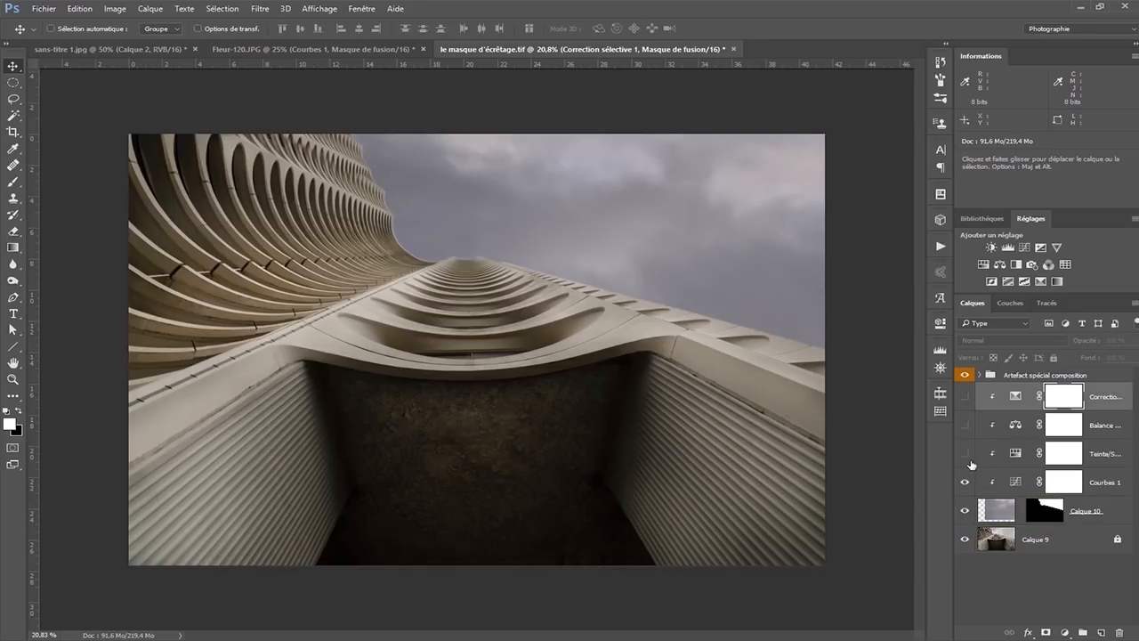
{"action": "left_click_drag", "start_coordinate": [970, 463], "coordinate": [966, 397]}
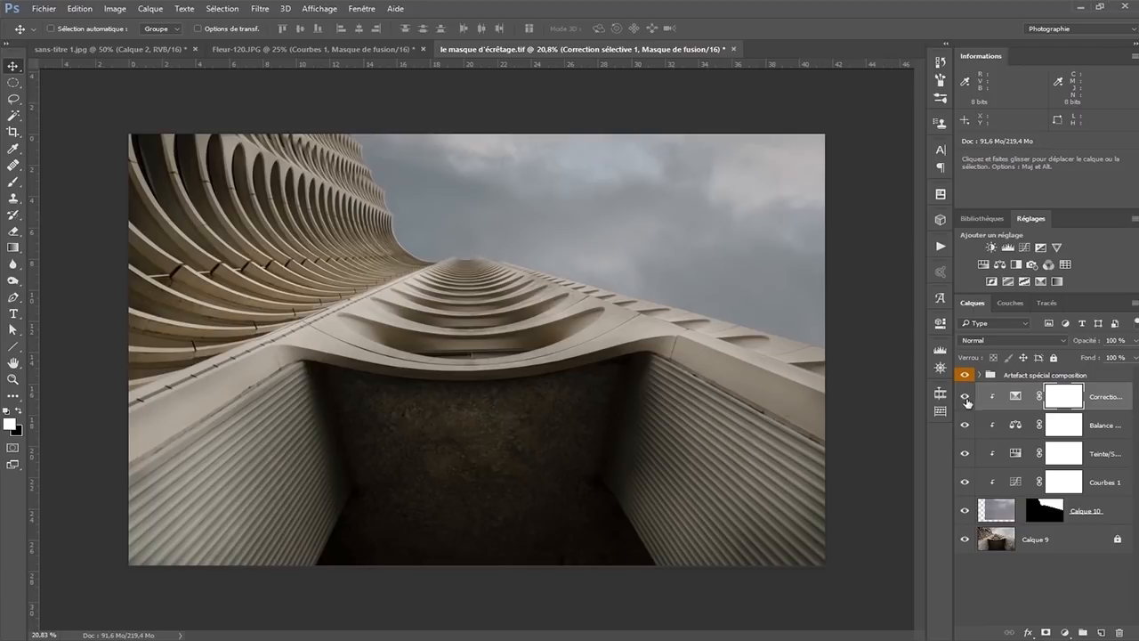